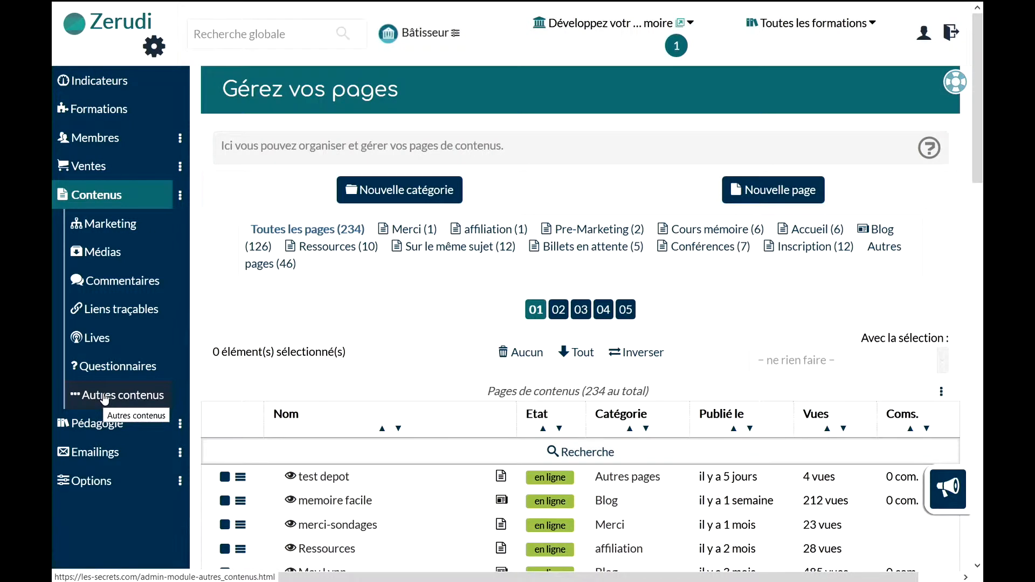
Step: Open the icon customisation tool from the other contents section
{"action": "left_click", "coordinate": [105, 399]}
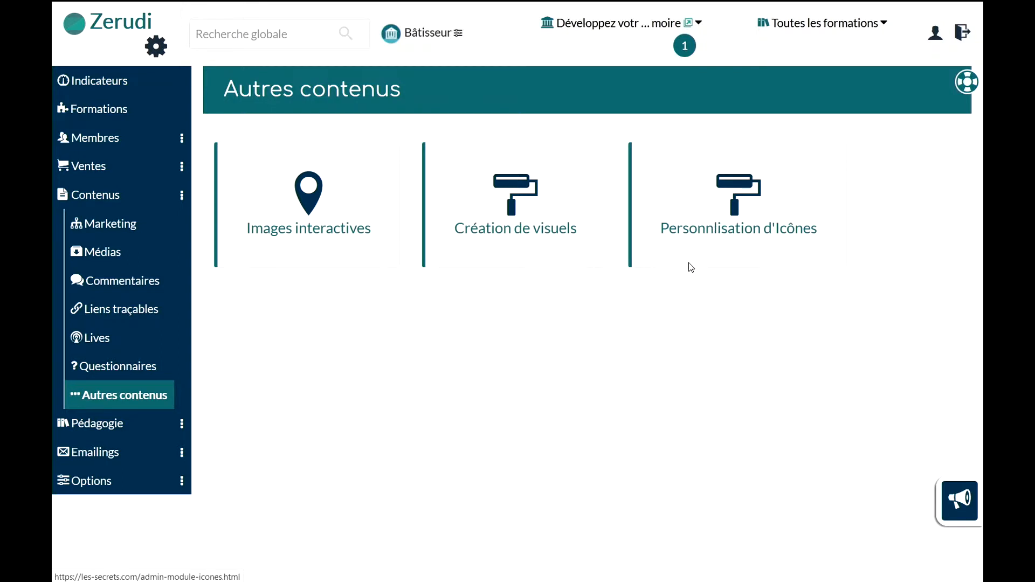
{"action": "left_click", "coordinate": [710, 237]}
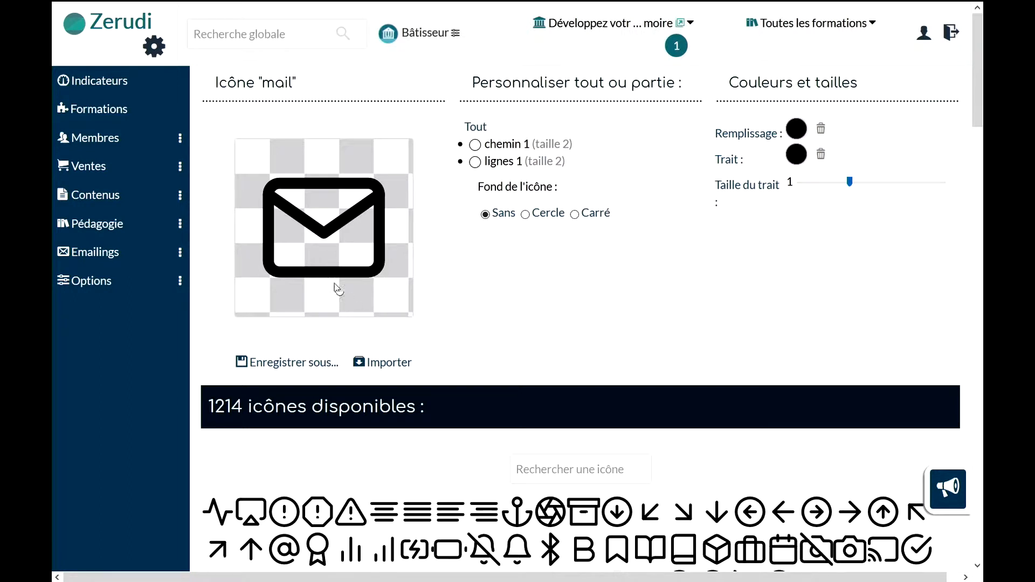
Step: Browse the library of available icons below the mail icon editor
{"action": "scroll", "coordinate": [477, 293], "scroll_direction": "down", "scroll_amount": 3}
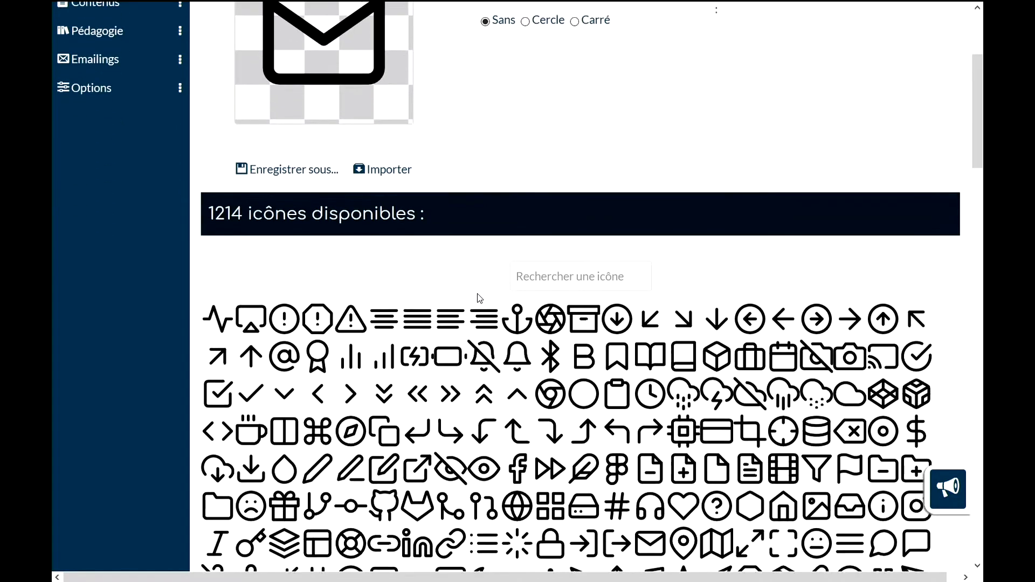
{"action": "scroll", "coordinate": [477, 294], "scroll_direction": "down", "scroll_amount": 5}
{"action": "scroll", "coordinate": [477, 296], "scroll_direction": "down", "scroll_amount": 7}
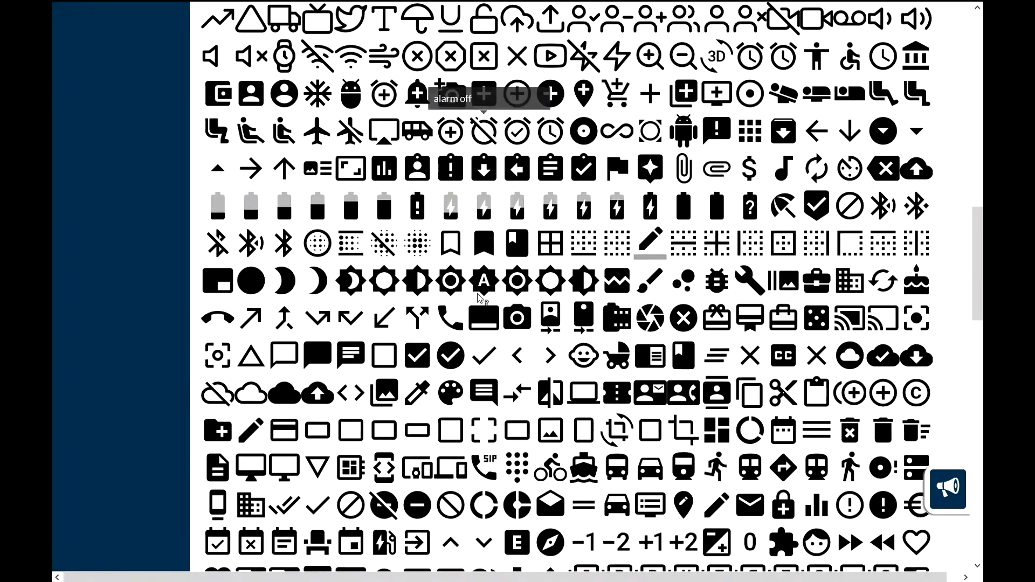
{"action": "scroll", "coordinate": [477, 294], "scroll_direction": "down", "scroll_amount": 9}
{"action": "scroll", "coordinate": [477, 296], "scroll_direction": "up", "scroll_amount": 20}
{"action": "scroll", "coordinate": [478, 296], "scroll_direction": "up", "scroll_amount": 5}
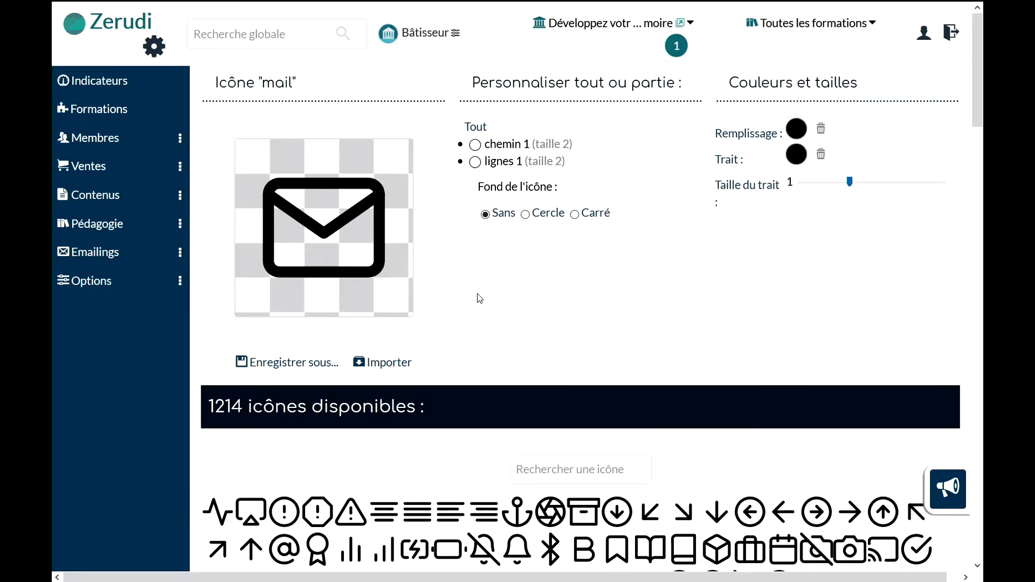
Step: Try the Cercle and Carré backgrounds on the mail icon, then return to Sans
{"action": "left_click", "coordinate": [525, 214]}
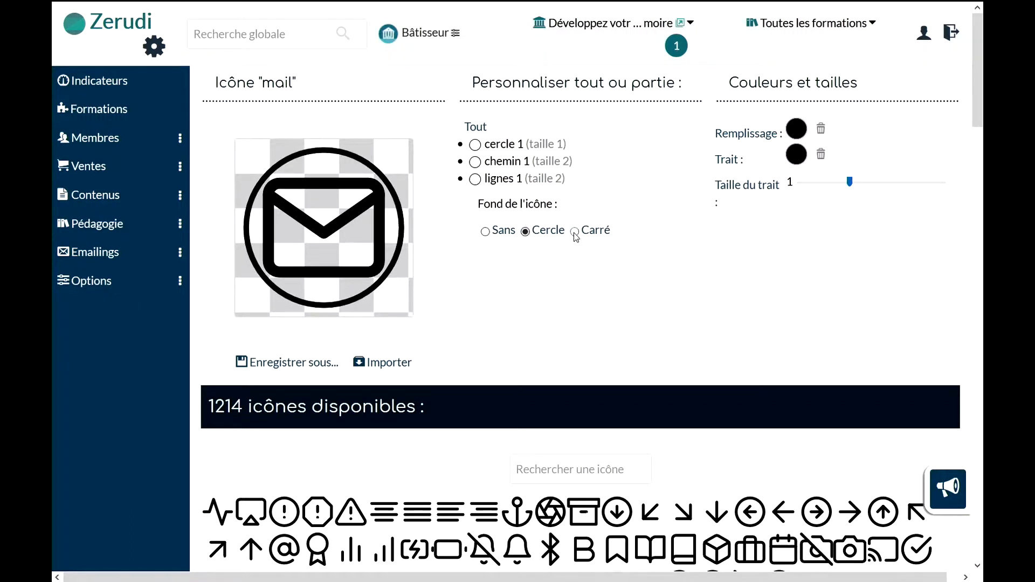
{"action": "left_click", "coordinate": [575, 232]}
{"action": "left_click", "coordinate": [486, 232]}
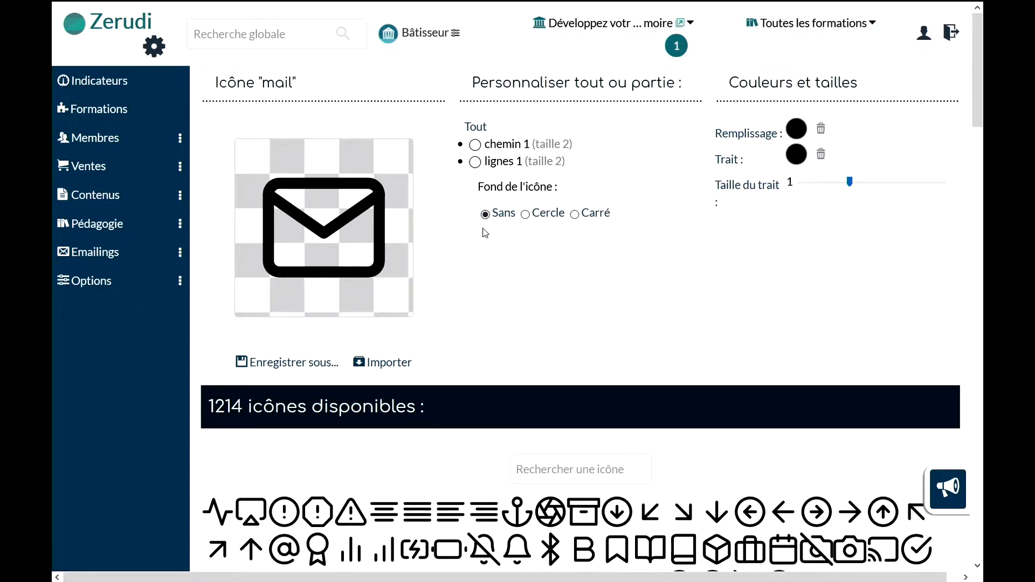
Step: Thin the mail icon's lignes 1 to size 1, then set both chemin 1 and lignes 1 to a stroke size of 1.5
{"action": "left_click", "coordinate": [476, 163]}
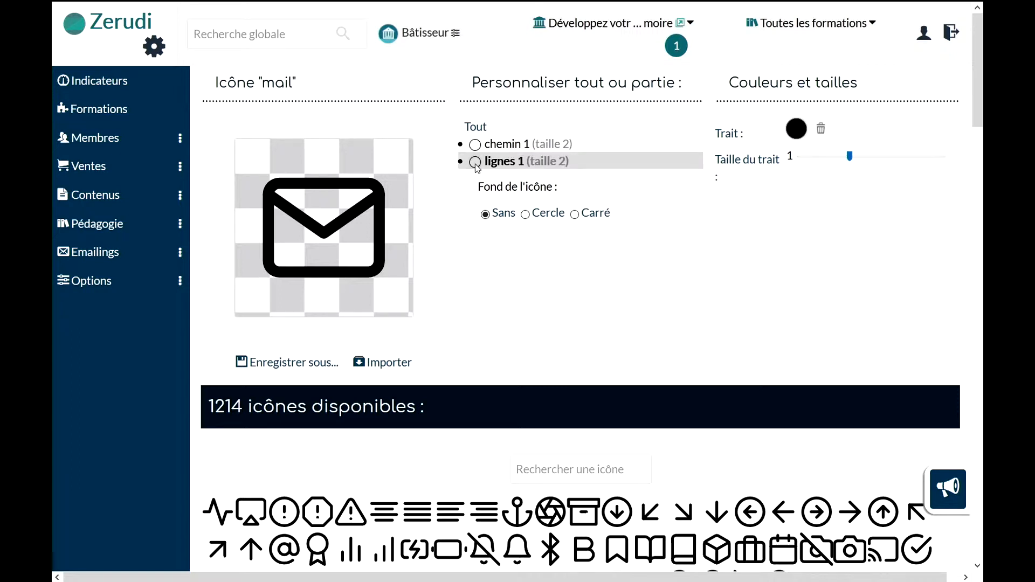
{"action": "mouse_move", "coordinate": [849, 156]}
{"action": "left_mouse_down"}
{"action": "mouse_move", "coordinate": [827, 156]}
{"action": "mouse_move", "coordinate": [845, 158]}
{"action": "left_mouse_up"}
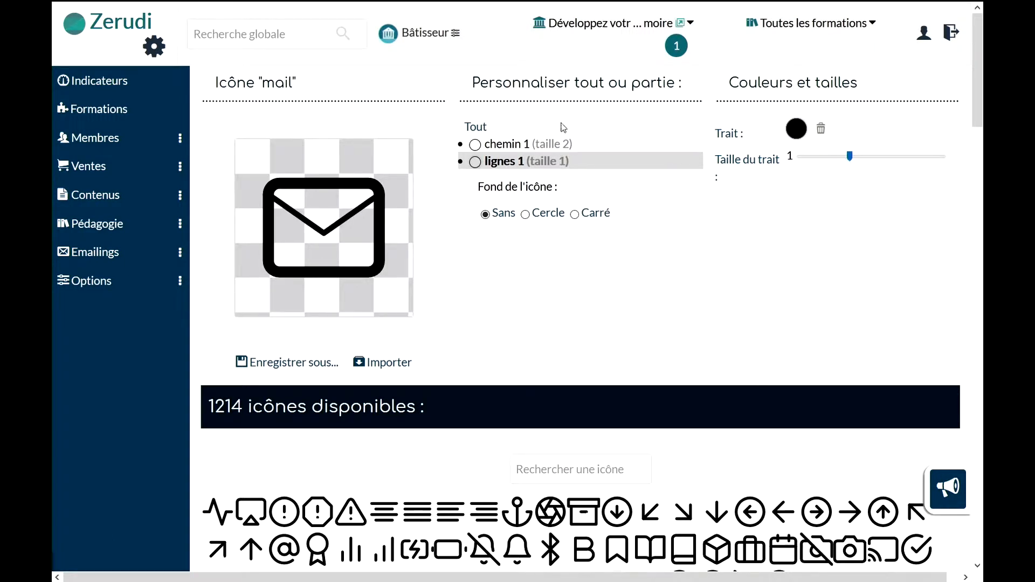
{"action": "left_click", "coordinate": [475, 151]}
{"action": "left_click_drag", "start_coordinate": [850, 155], "coordinate": [866, 163]}
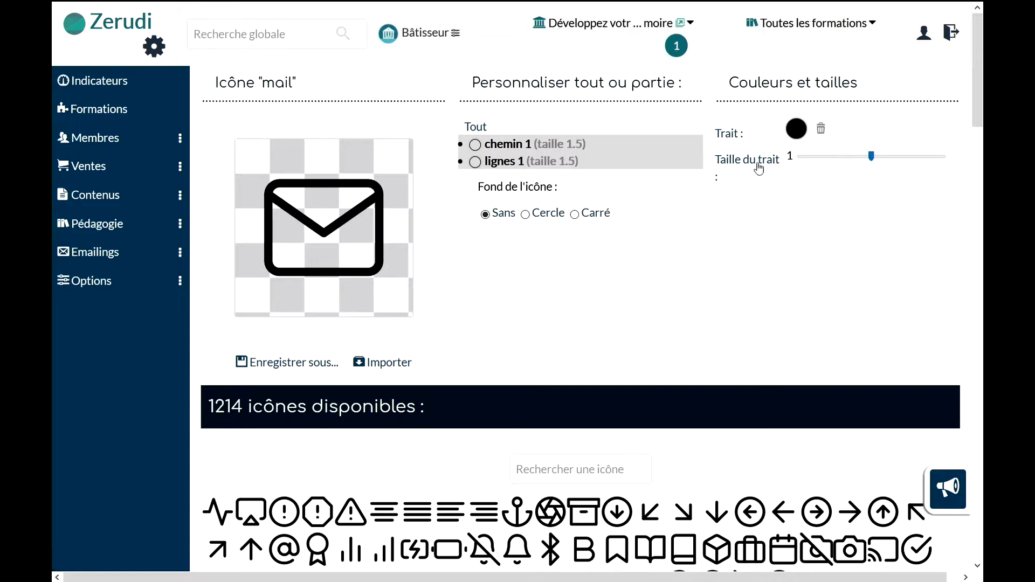
Step: Change the stroke colour of both mail icon parts to orange
{"action": "left_click", "coordinate": [793, 131]}
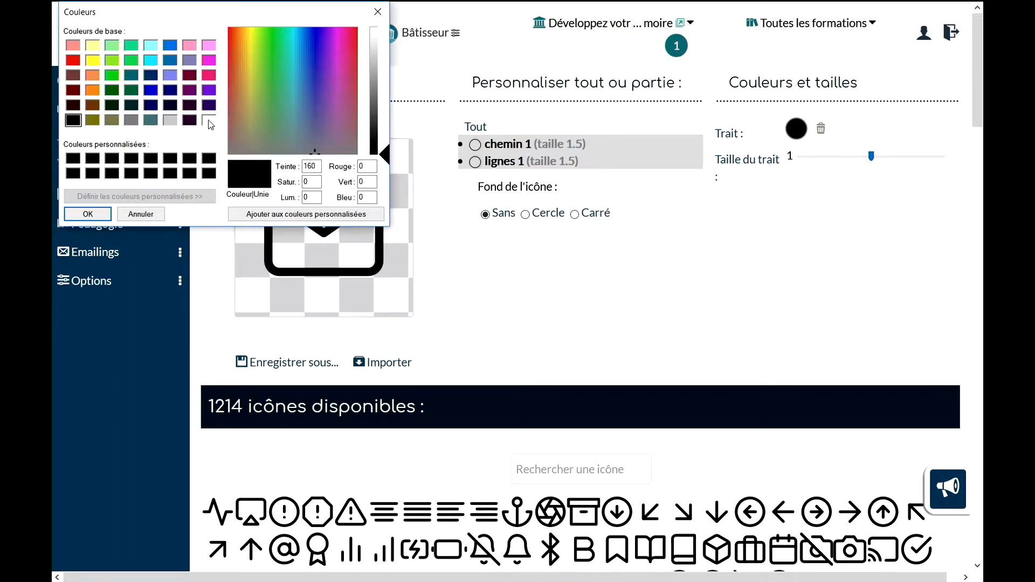
{"action": "left_click", "coordinate": [96, 92]}
{"action": "left_click", "coordinate": [69, 216]}
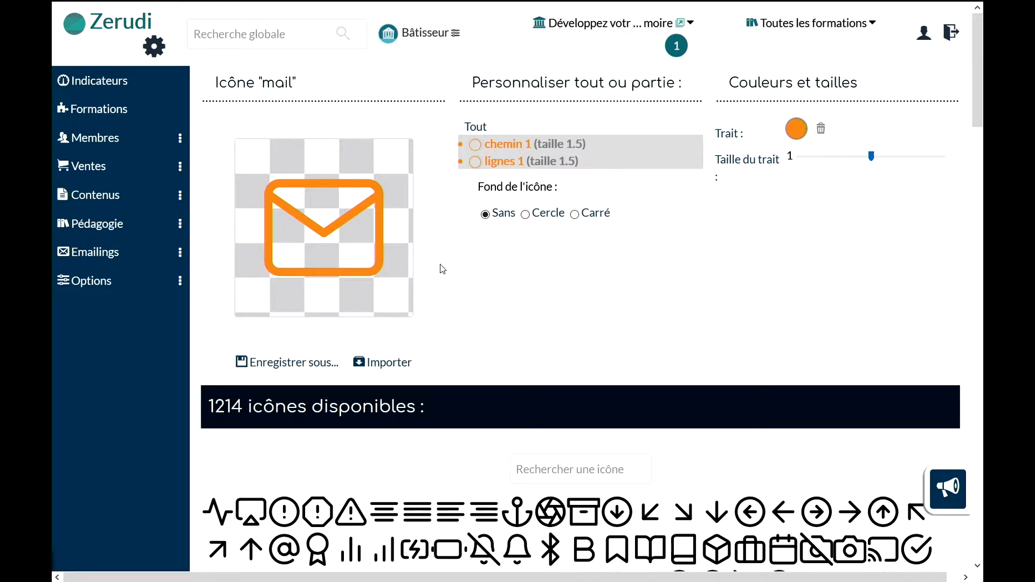
{"action": "scroll", "coordinate": [443, 269], "scroll_direction": "down", "scroll_amount": 2}
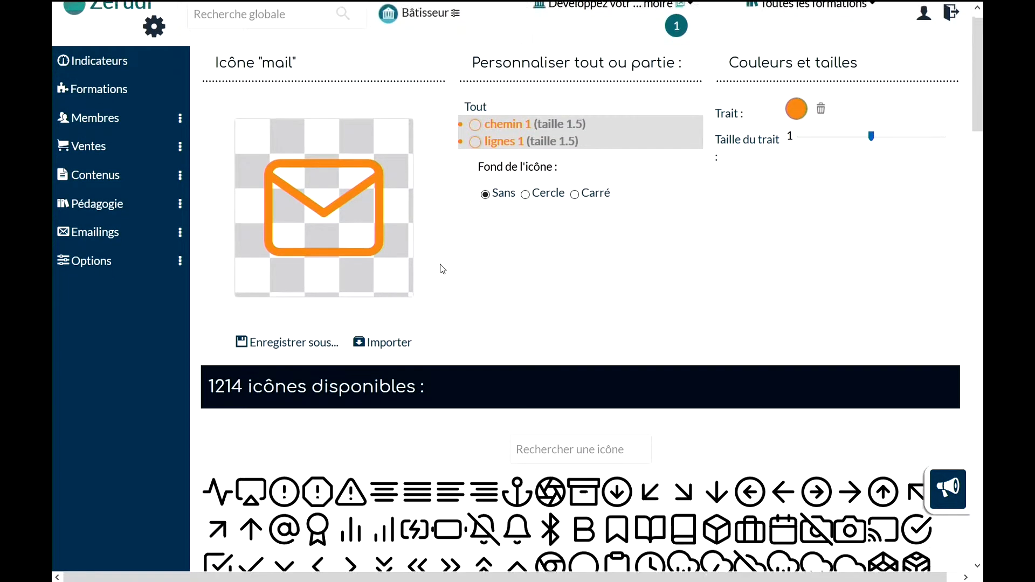
{"action": "scroll", "coordinate": [443, 269], "scroll_direction": "up", "scroll_amount": 2}
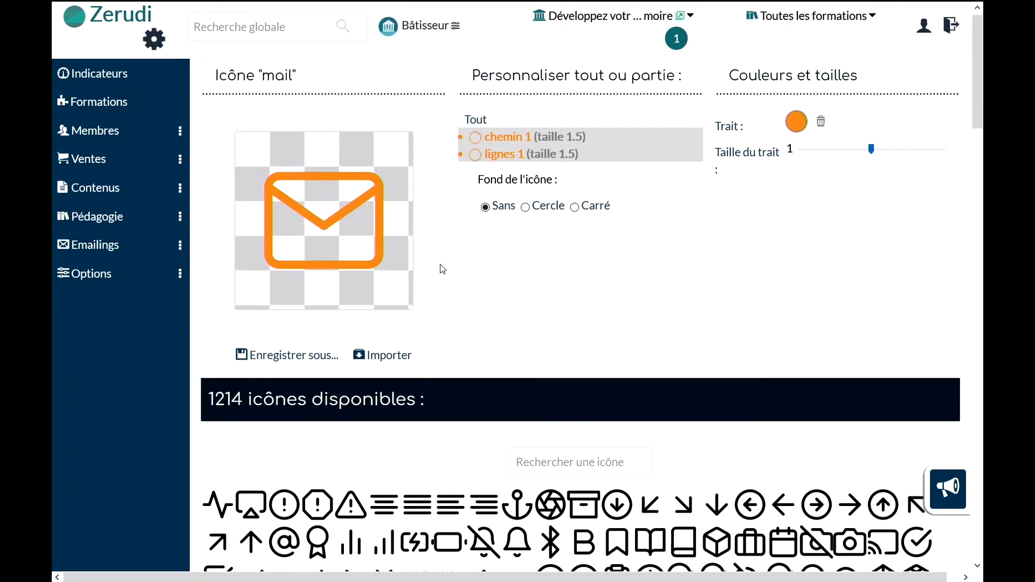
Step: Start a new interactive image from the other contents section
{"action": "left_click", "coordinate": [83, 196]}
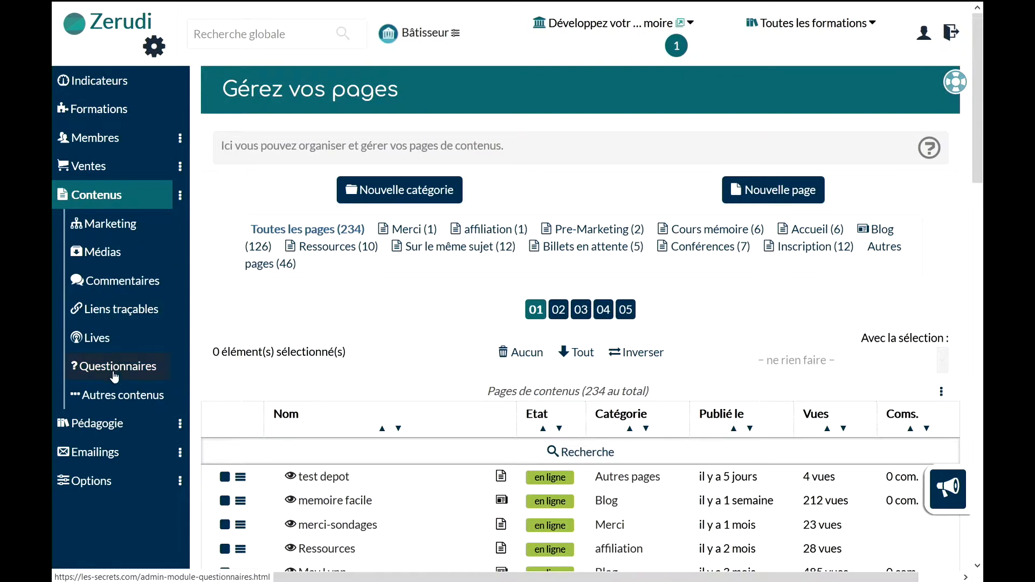
{"action": "left_click", "coordinate": [116, 396]}
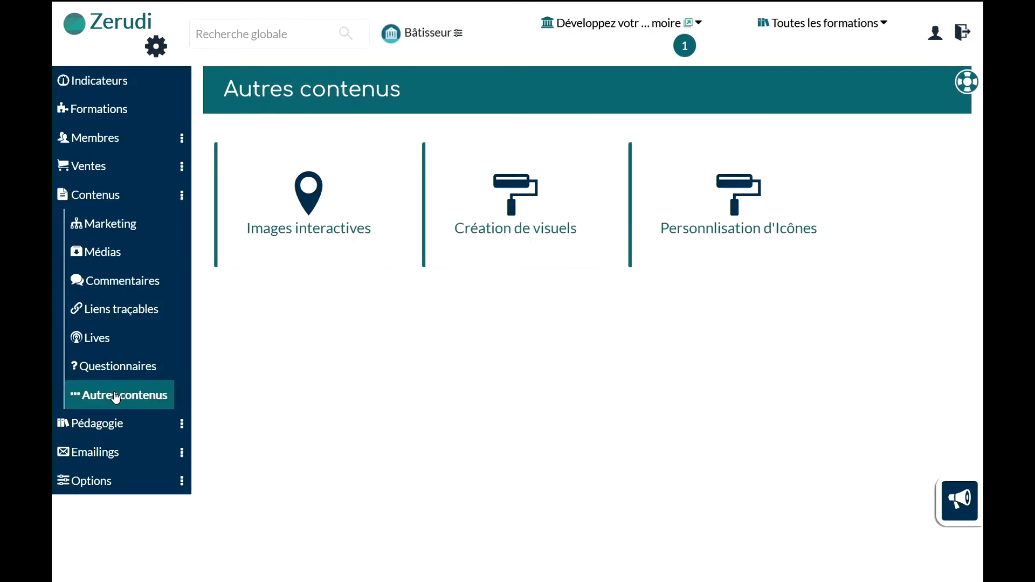
{"action": "left_click", "coordinate": [324, 236]}
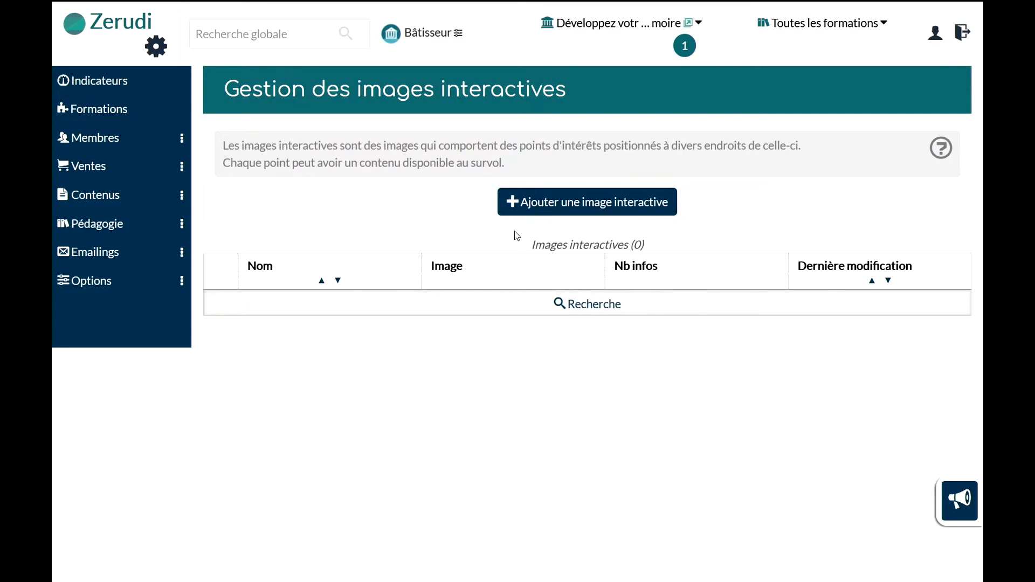
{"action": "left_click", "coordinate": [549, 202]}
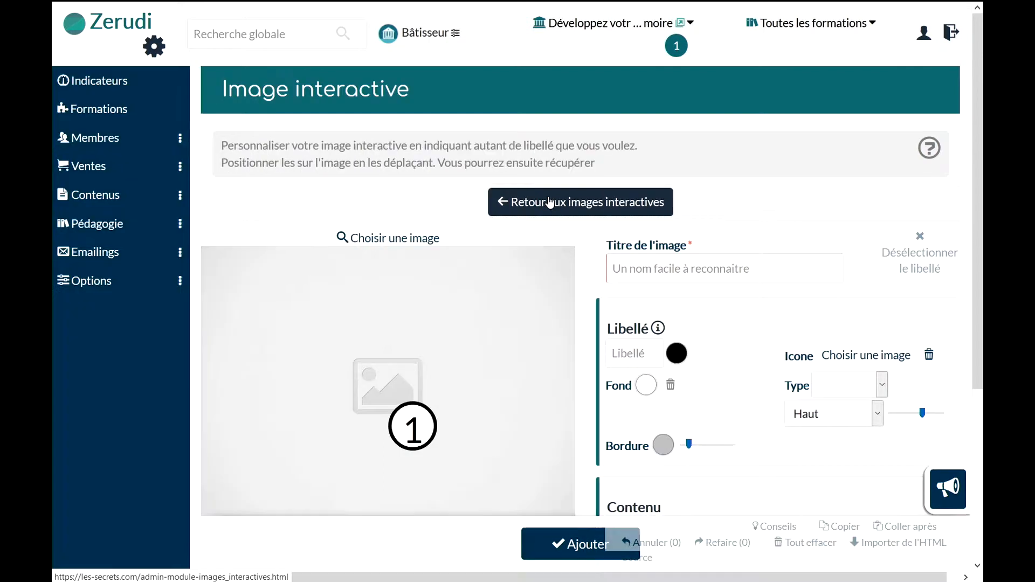
Step: Hide the side navigation and choose media image 383961, the laughing man with glasses, as the base picture
{"action": "left_click", "coordinate": [154, 48]}
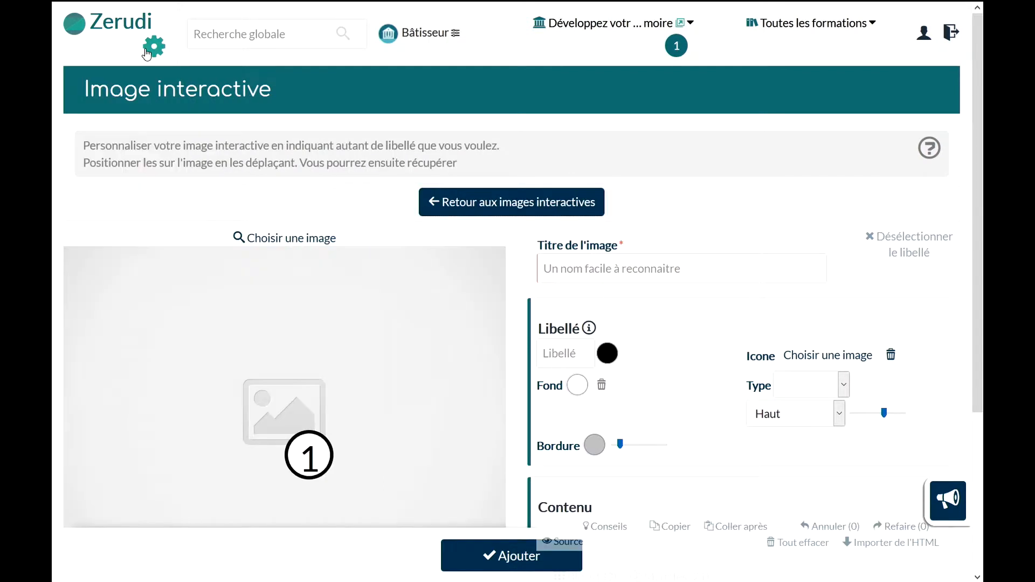
{"action": "left_click", "coordinate": [271, 240]}
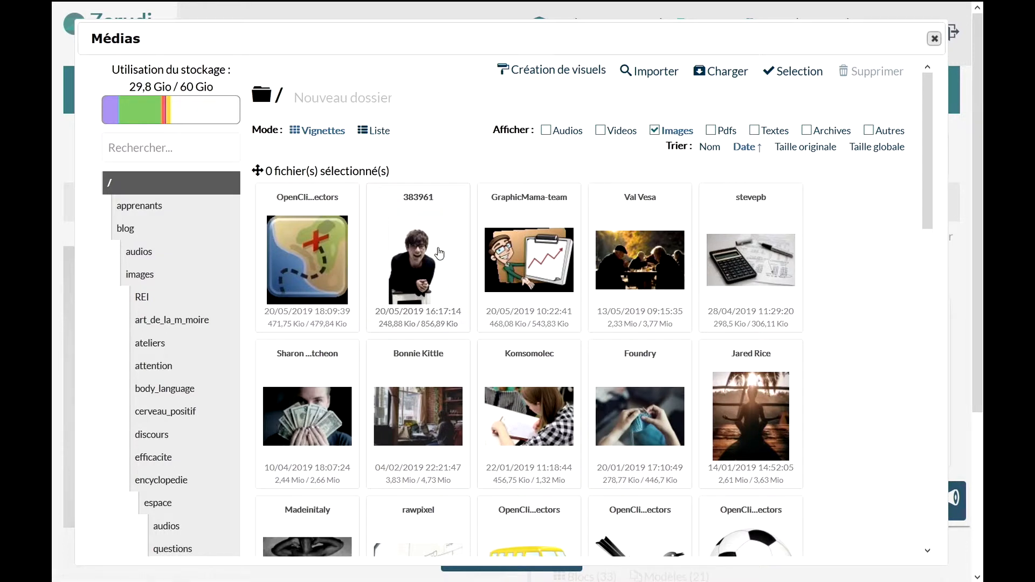
{"action": "left_click", "coordinate": [427, 261]}
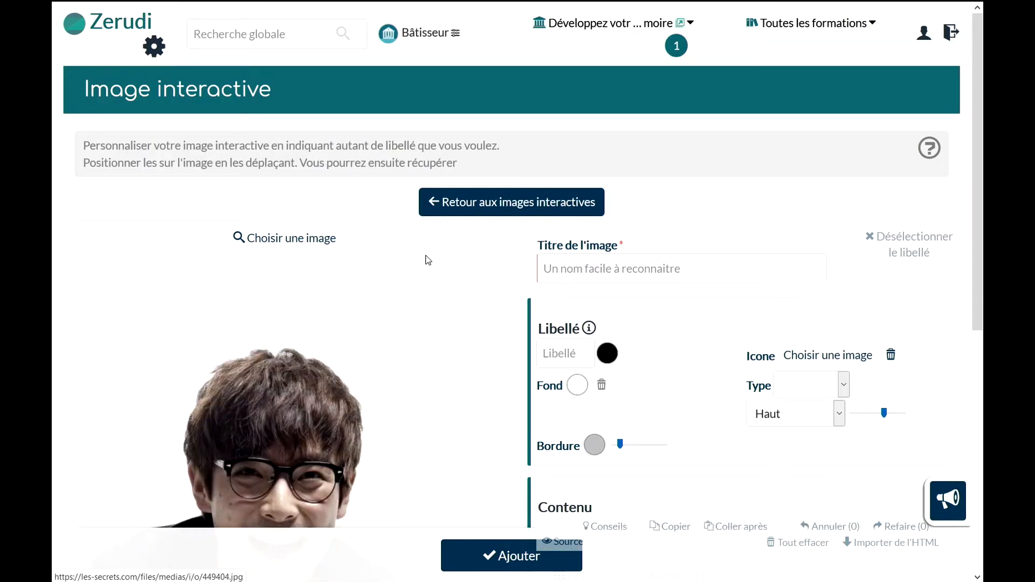
Step: Shrink the round label 1 and place it over the side of the man's hair
{"action": "scroll", "coordinate": [426, 261], "scroll_direction": "down", "scroll_amount": 3}
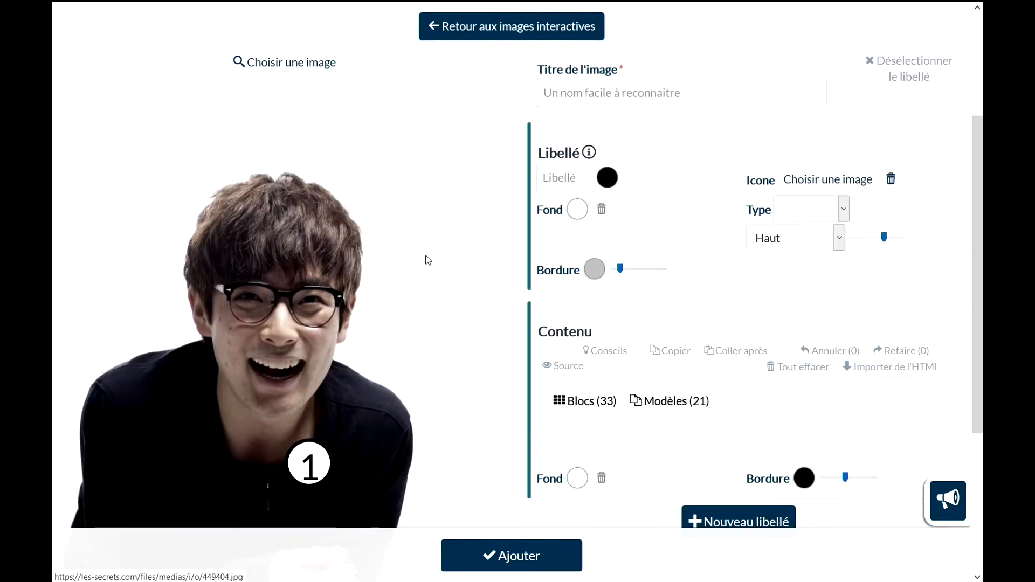
{"action": "left_click", "coordinate": [317, 464]}
{"action": "mouse_move", "coordinate": [316, 464]}
{"action": "left_mouse_down"}
{"action": "mouse_move", "coordinate": [343, 335]}
{"action": "mouse_move", "coordinate": [369, 284]}
{"action": "left_mouse_up"}
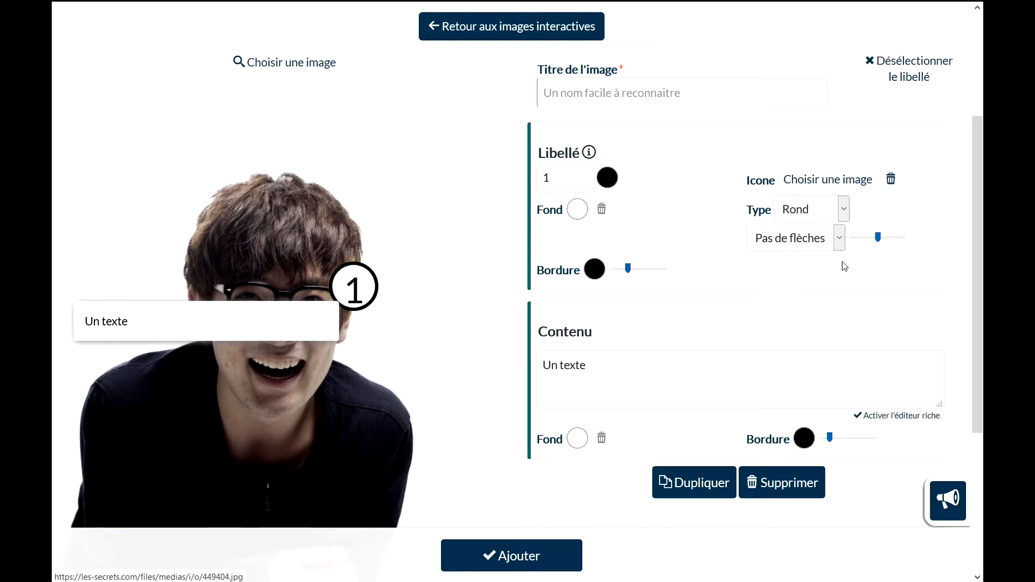
{"action": "left_click_drag", "start_coordinate": [878, 238], "coordinate": [869, 238]}
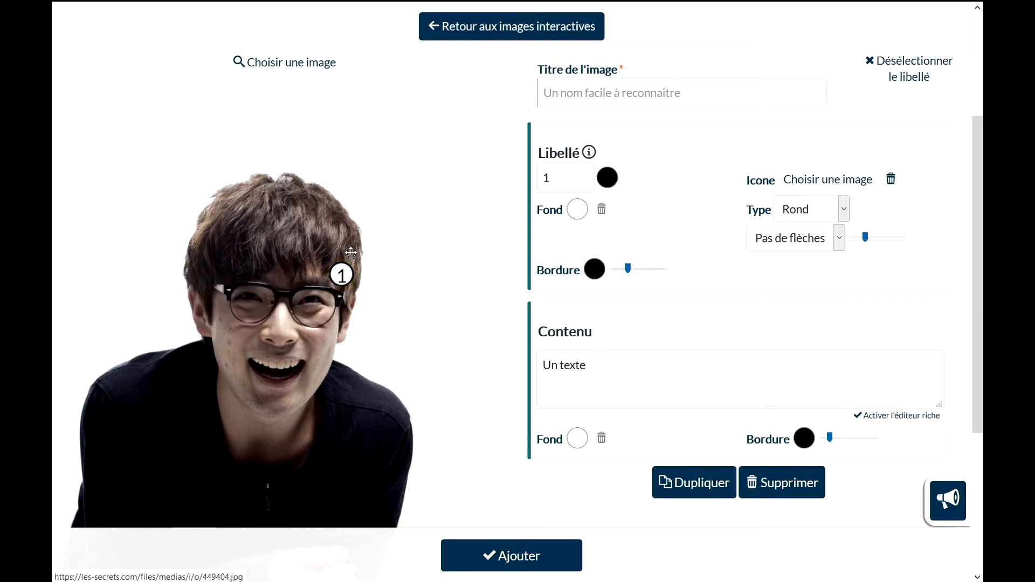
{"action": "left_click_drag", "start_coordinate": [341, 275], "coordinate": [347, 239]}
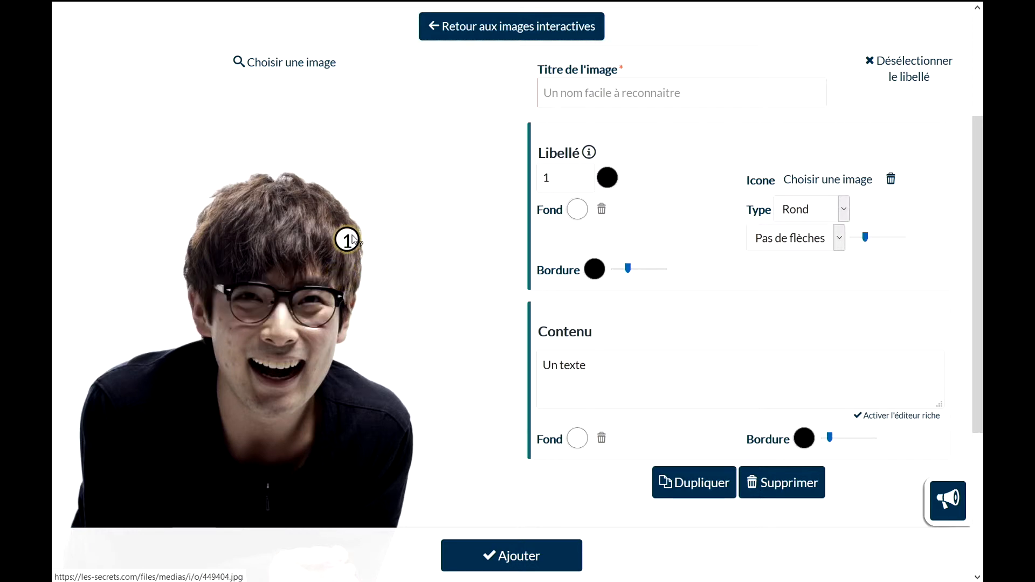
Step: Fill label 1 with light yellow and reduce its border thickness to nothing
{"action": "left_click", "coordinate": [580, 212]}
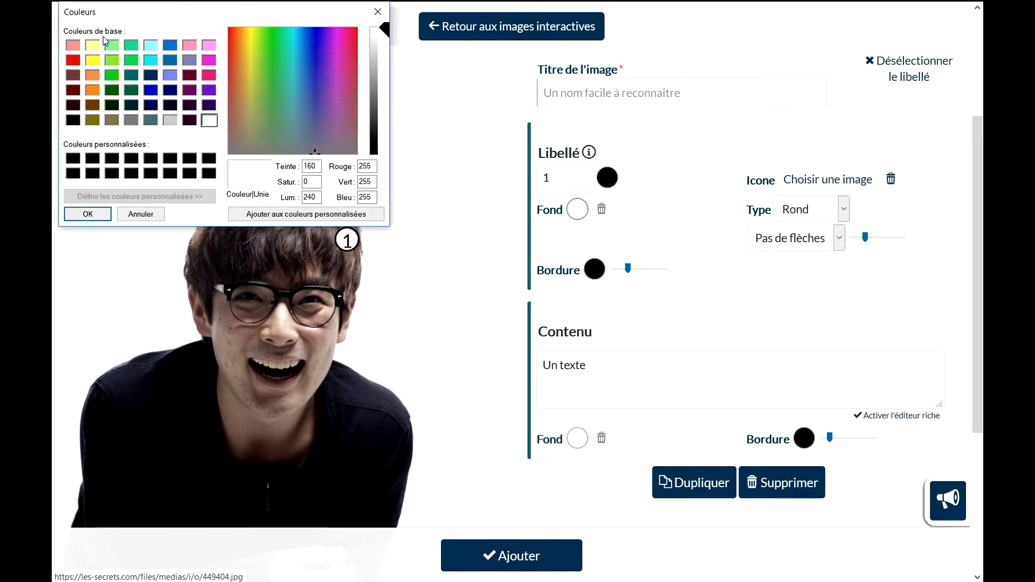
{"action": "left_click", "coordinate": [92, 45]}
{"action": "left_click", "coordinate": [89, 214]}
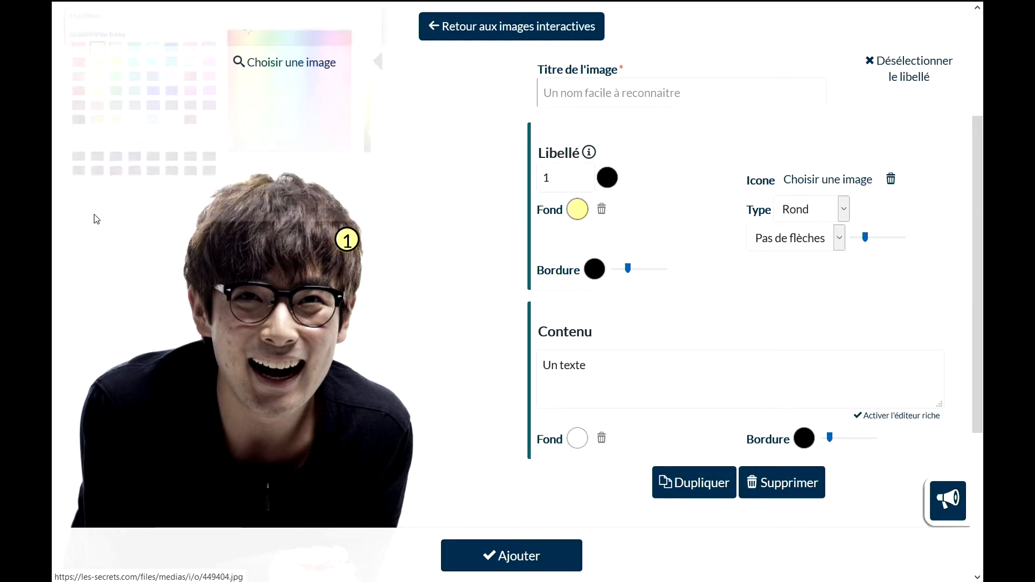
{"action": "left_click", "coordinate": [628, 270]}
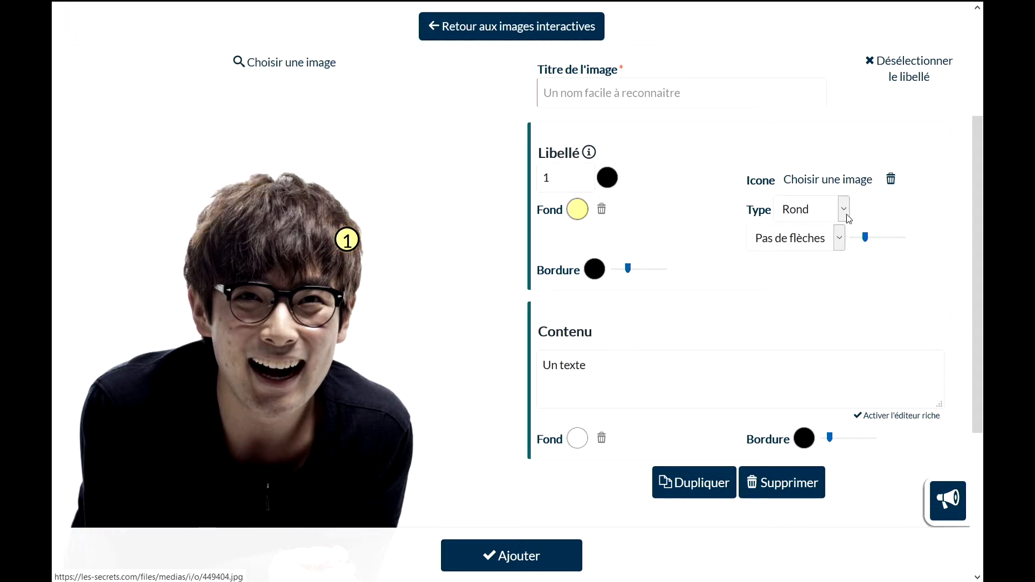
{"action": "left_click_drag", "start_coordinate": [628, 269], "coordinate": [620, 272]}
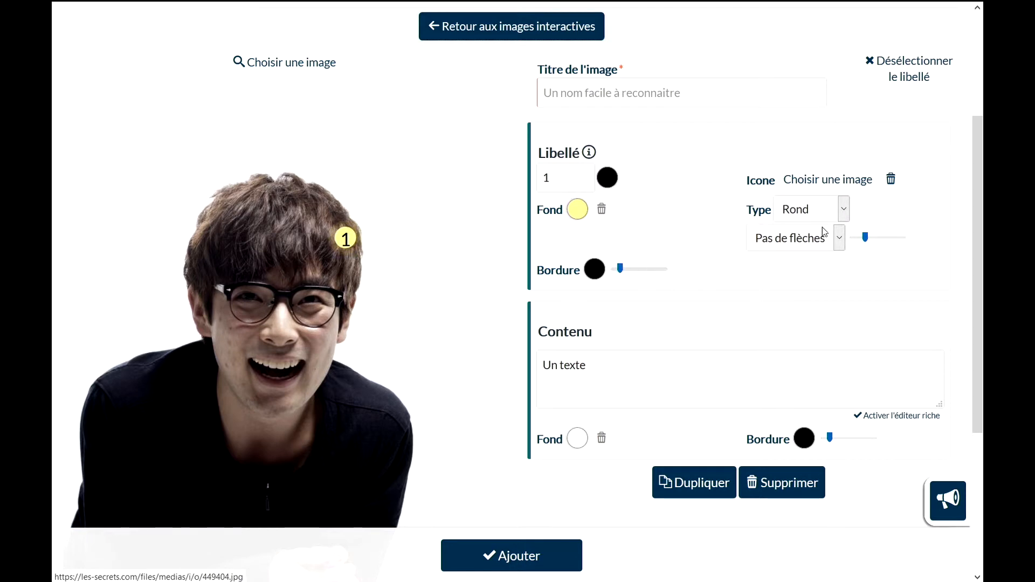
Step: Try the Carré shape on the yellow label, then set its type to Etiquette
{"action": "left_click", "coordinate": [843, 212]}
{"action": "left_click", "coordinate": [809, 229]}
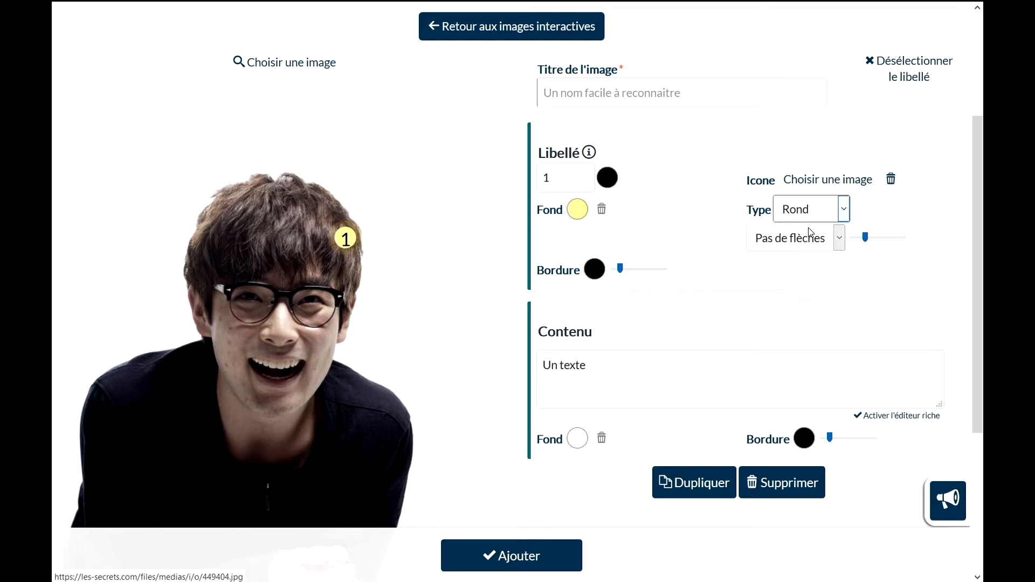
{"action": "left_click", "coordinate": [844, 213]}
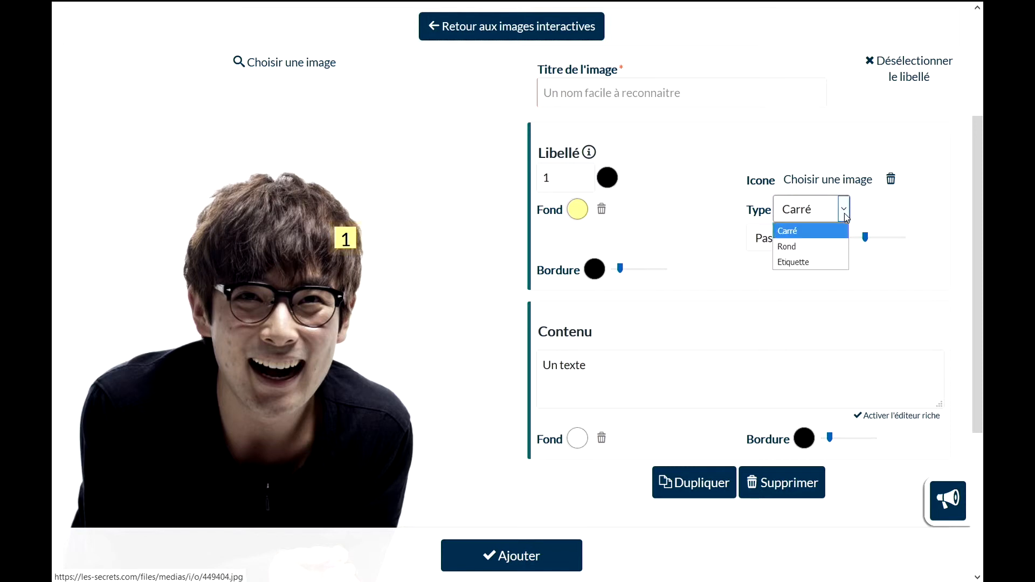
{"action": "left_click", "coordinate": [810, 263]}
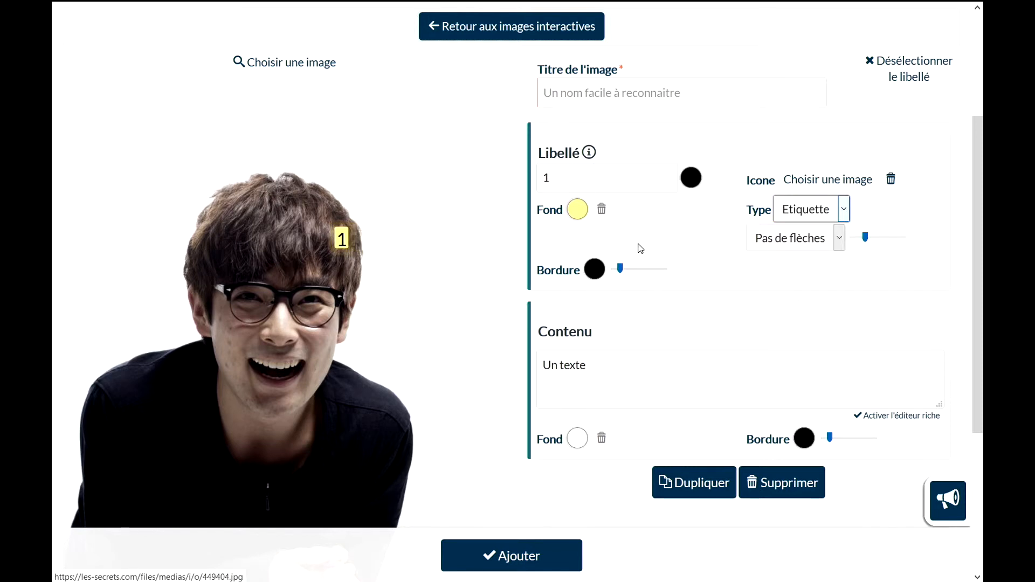
Step: Replace the label's text with "Cheveux"
{"action": "left_click", "coordinate": [584, 367]}
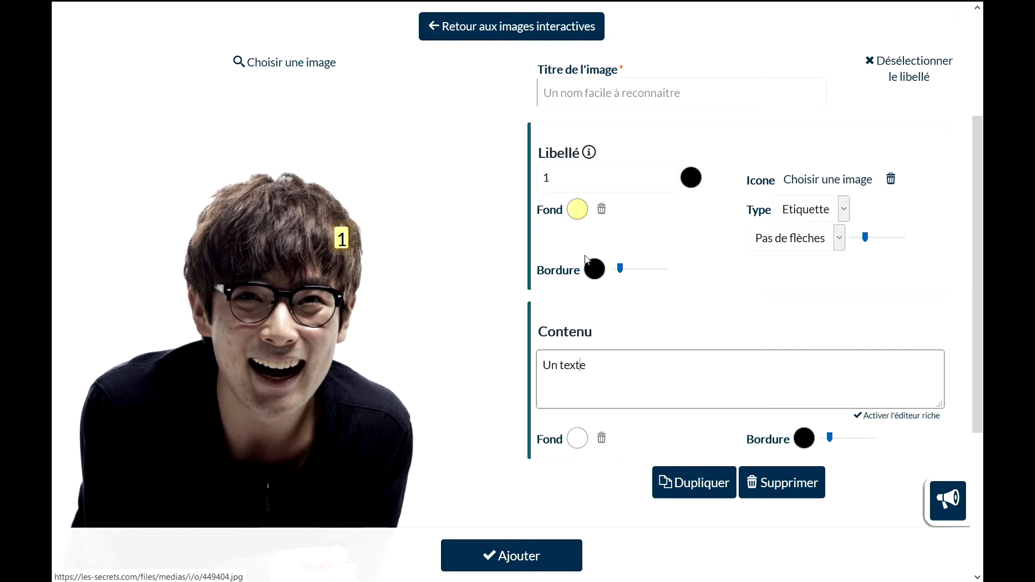
{"action": "left_click_drag", "start_coordinate": [553, 181], "coordinate": [543, 180]}
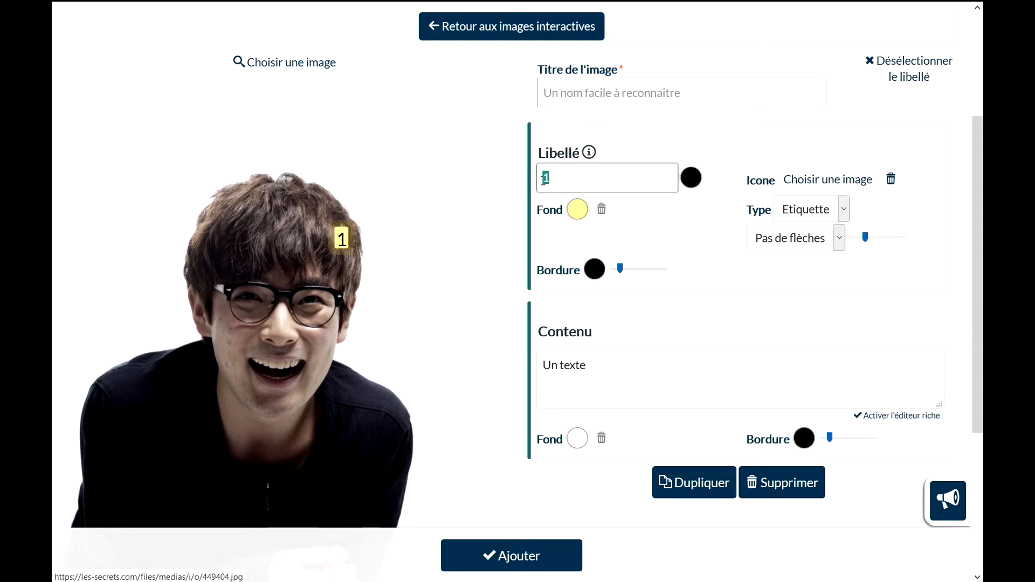
{"action": "type", "text": "Cheveux"}
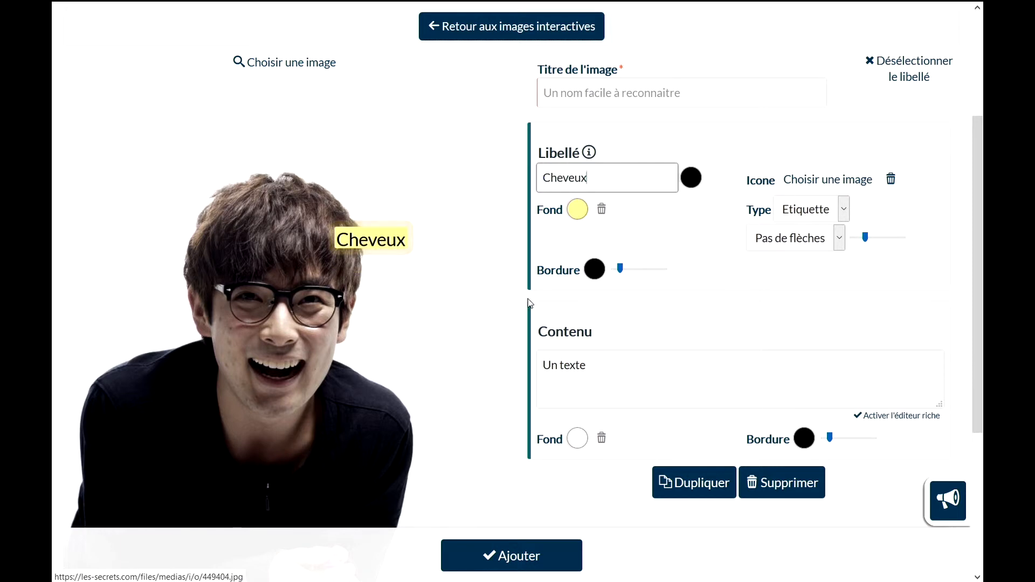
Step: Activate the rich editor for the Cheveux label's content and place the cursor in its text
{"action": "left_click", "coordinate": [594, 370]}
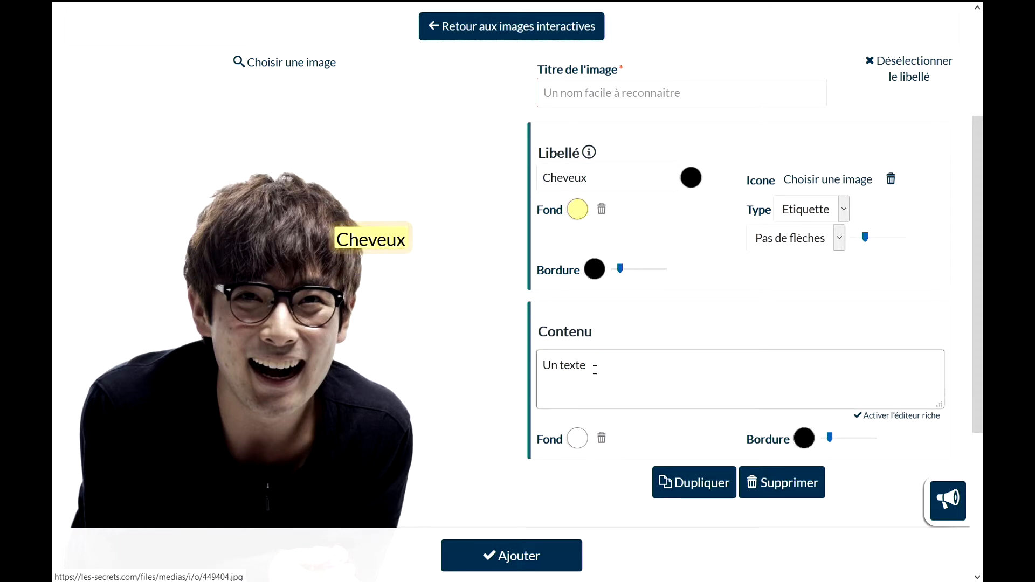
{"action": "left_click", "coordinate": [888, 416]}
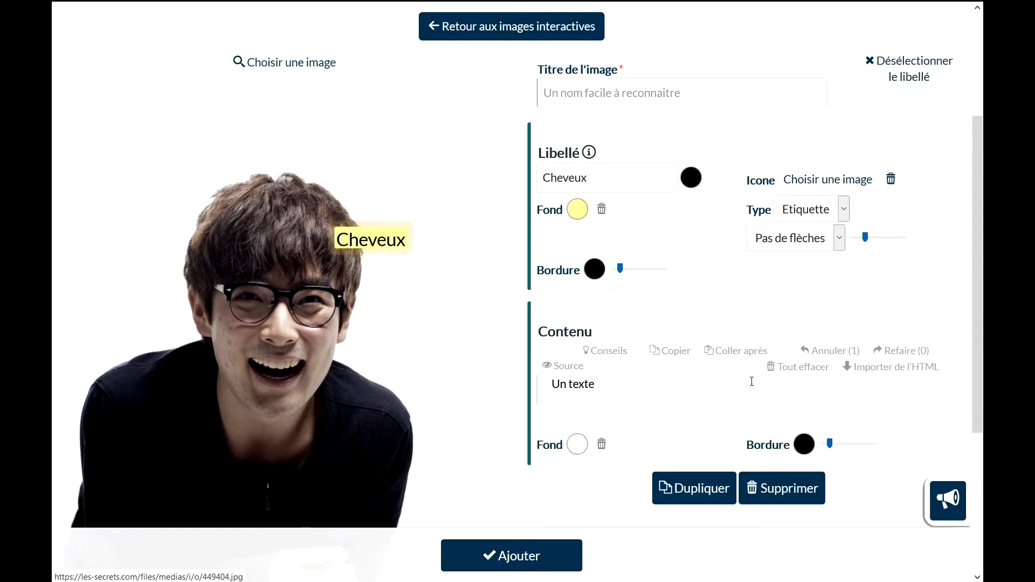
{"action": "left_click", "coordinate": [670, 388]}
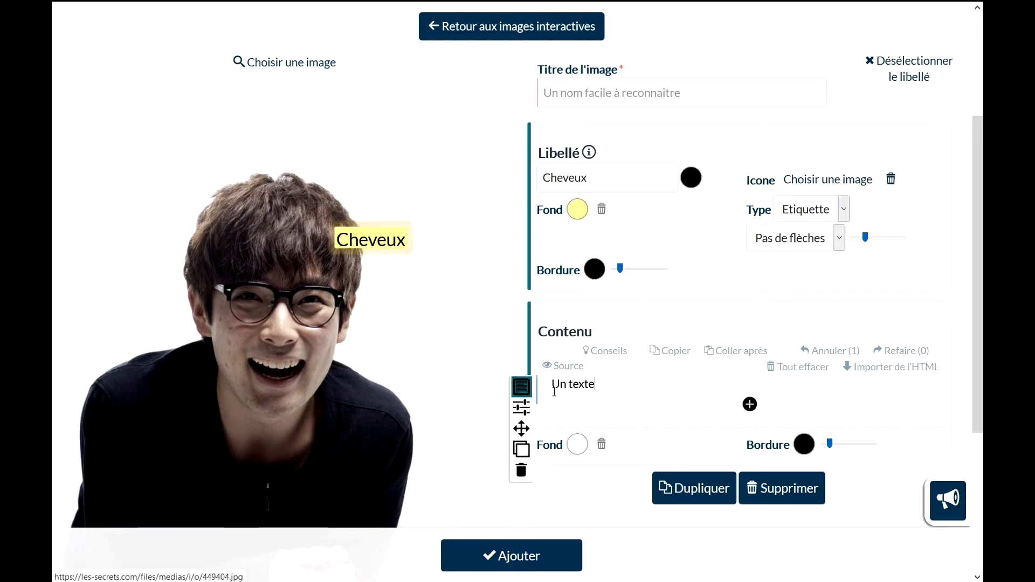
Step: Replace the label's content text with "La couleur de ses cheveux est marron."
{"action": "left_click_drag", "start_coordinate": [550, 385], "coordinate": [596, 384]}
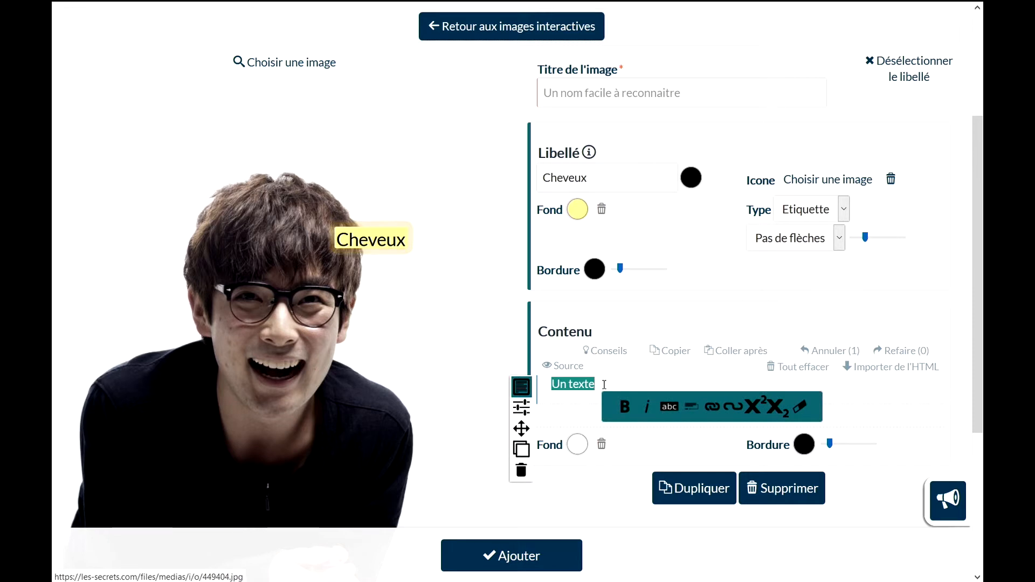
{"action": "type", "text": "Lacouleur"}
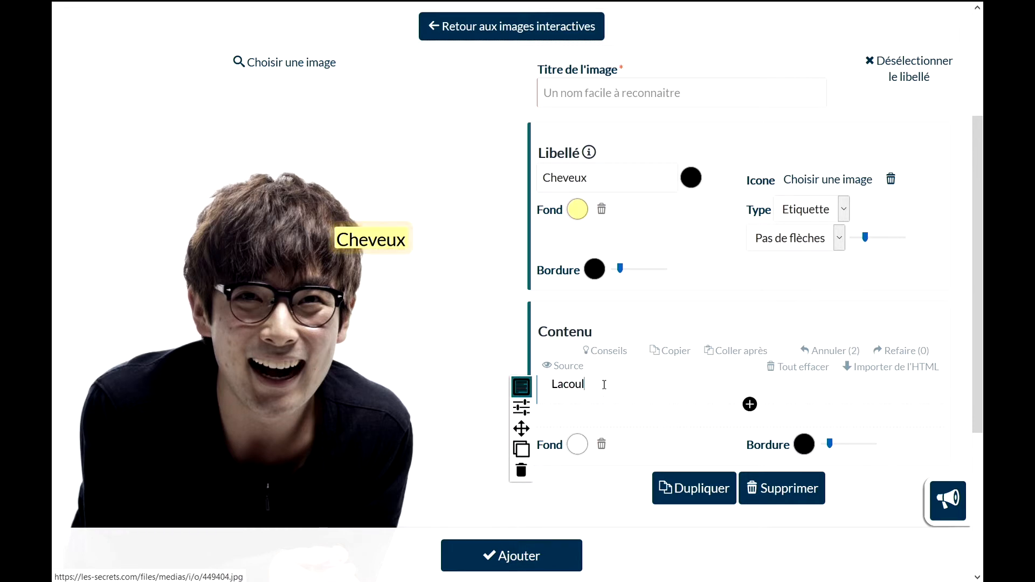
{"action": "key", "text": "BackSpace"}
{"action": "key", "text": "BackSpace"}
{"action": "key", "text": "BackSpace"}
{"action": "key", "text": "BackSpace"}
{"action": "key", "text": "BackSpace"}
{"action": "type", "text": "couleur de ses cheveux"}
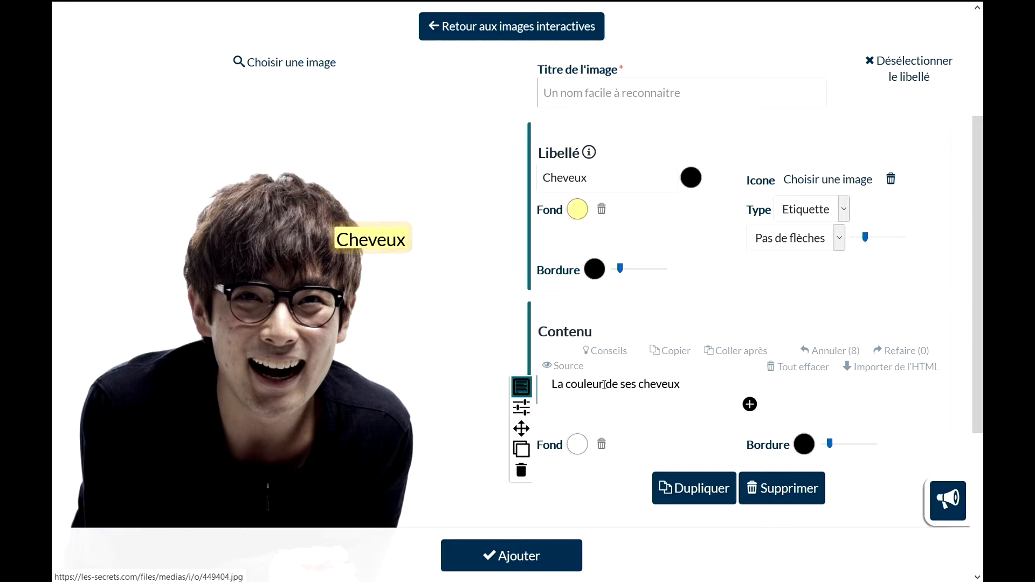
{"action": "type", "text": " est marron."}
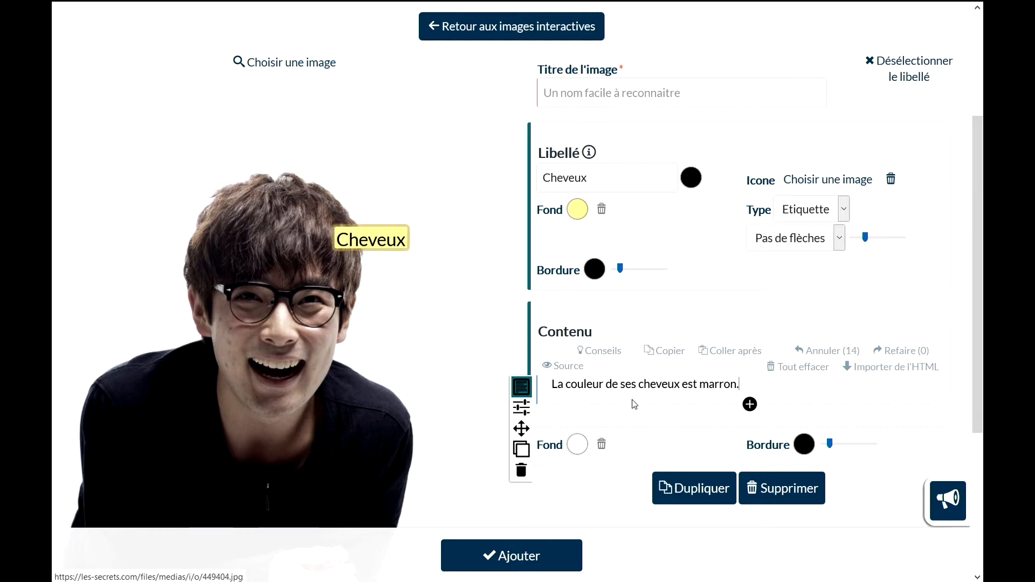
Step: Look at the label's arrow options, leaving Pas de flèches, and slightly increase the content box's border thickness
{"action": "left_click", "coordinate": [841, 238]}
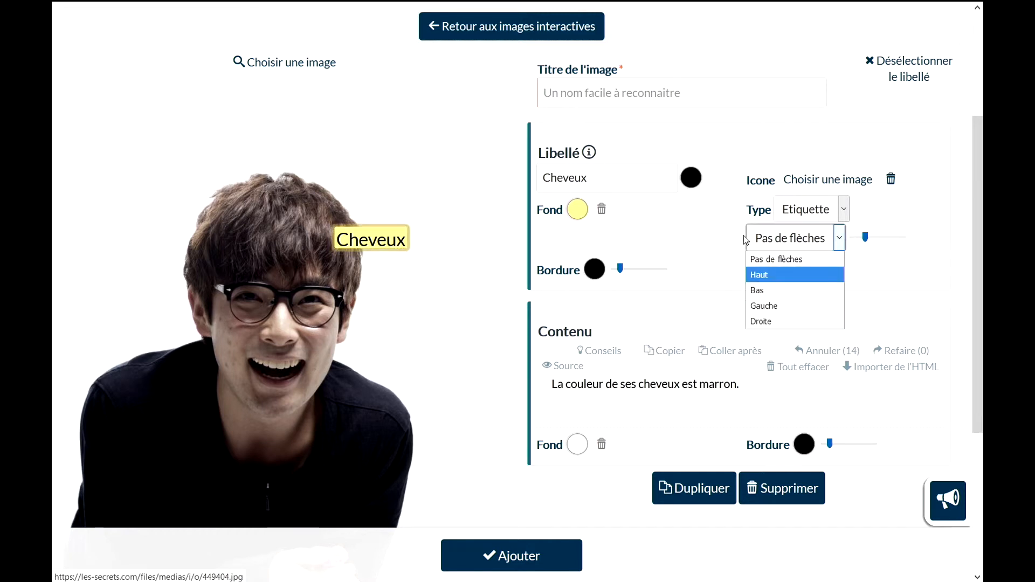
{"action": "left_click", "coordinate": [713, 254]}
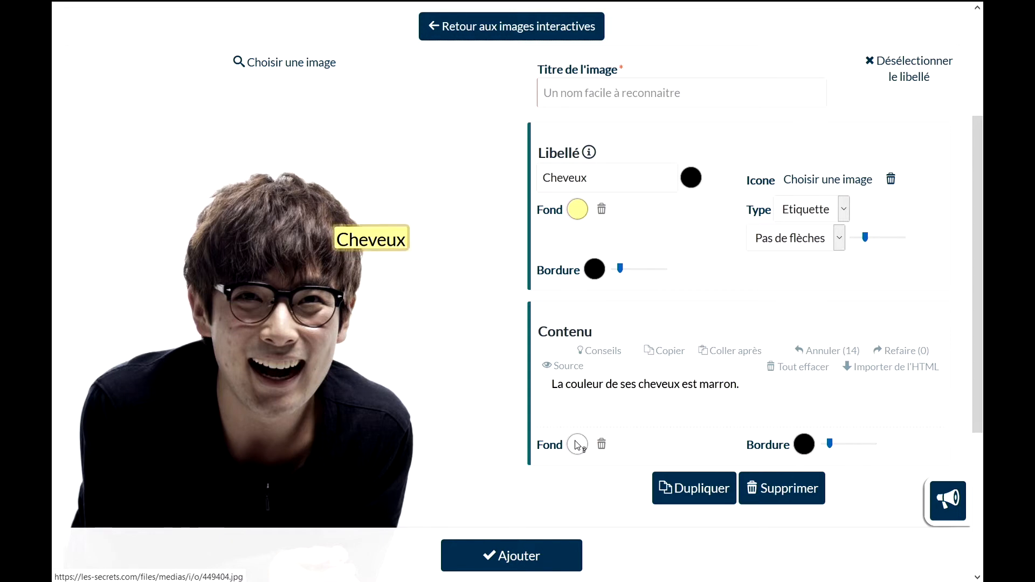
{"action": "scroll", "coordinate": [604, 378], "scroll_direction": "down", "scroll_amount": 2}
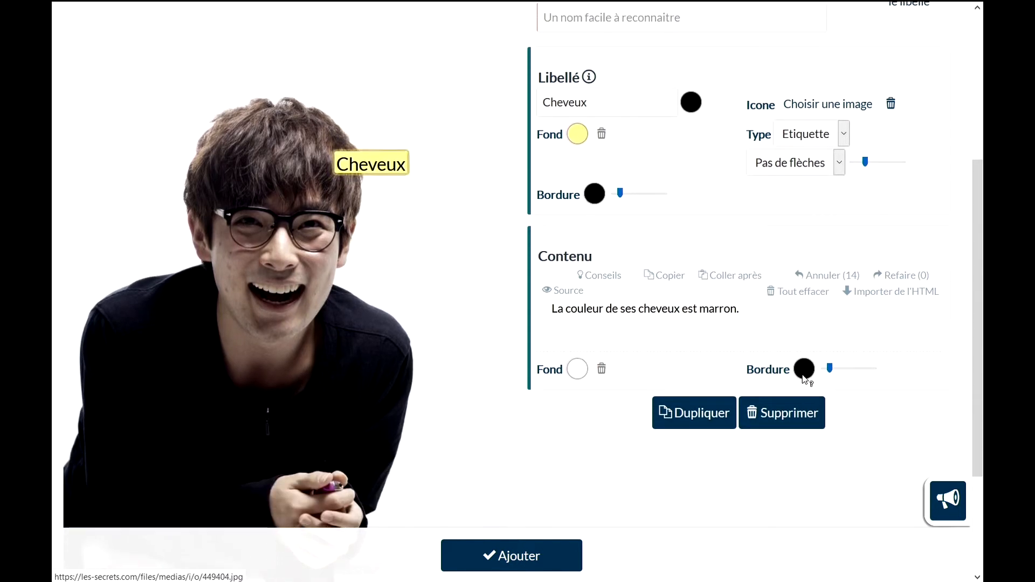
{"action": "left_click_drag", "start_coordinate": [832, 371], "coordinate": [839, 370]}
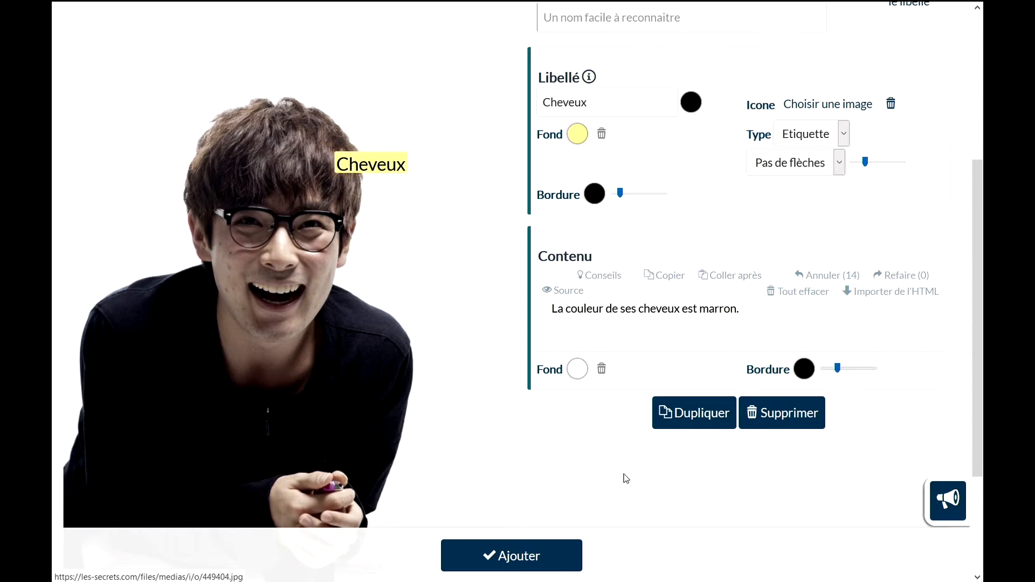
Step: Title the interactive image "Les cheveux" and add it, checking the Cheveux label on the saved image
{"action": "scroll", "coordinate": [564, 490], "scroll_direction": "down", "scroll_amount": 3}
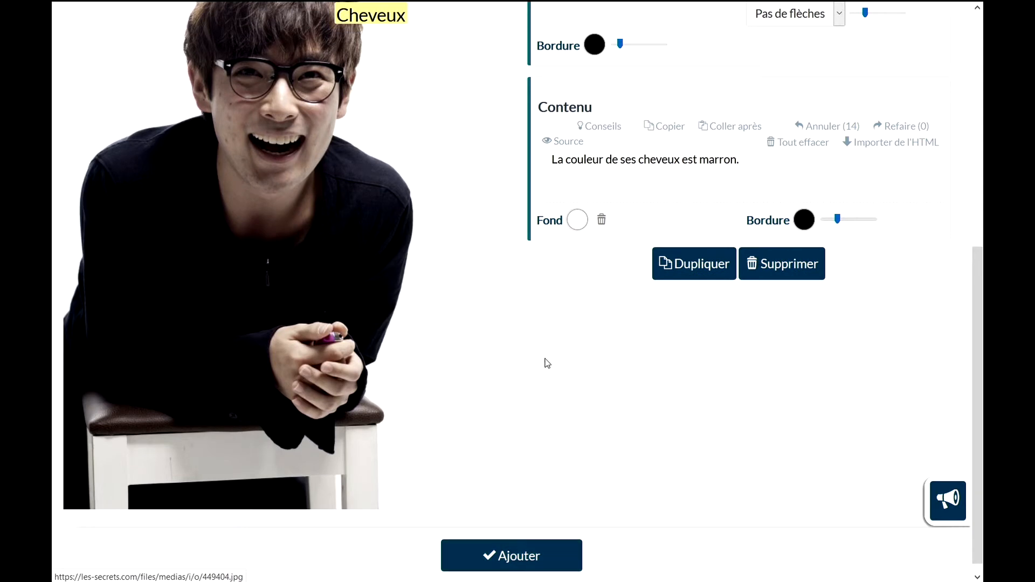
{"action": "scroll", "coordinate": [548, 363], "scroll_direction": "up", "scroll_amount": 5}
{"action": "scroll", "coordinate": [547, 362], "scroll_direction": "down", "scroll_amount": 3}
{"action": "scroll", "coordinate": [547, 363], "scroll_direction": "up", "scroll_amount": 2}
{"action": "scroll", "coordinate": [547, 377], "scroll_direction": "down", "scroll_amount": 3}
{"action": "scroll", "coordinate": [522, 555], "scroll_direction": "up", "scroll_amount": 3}
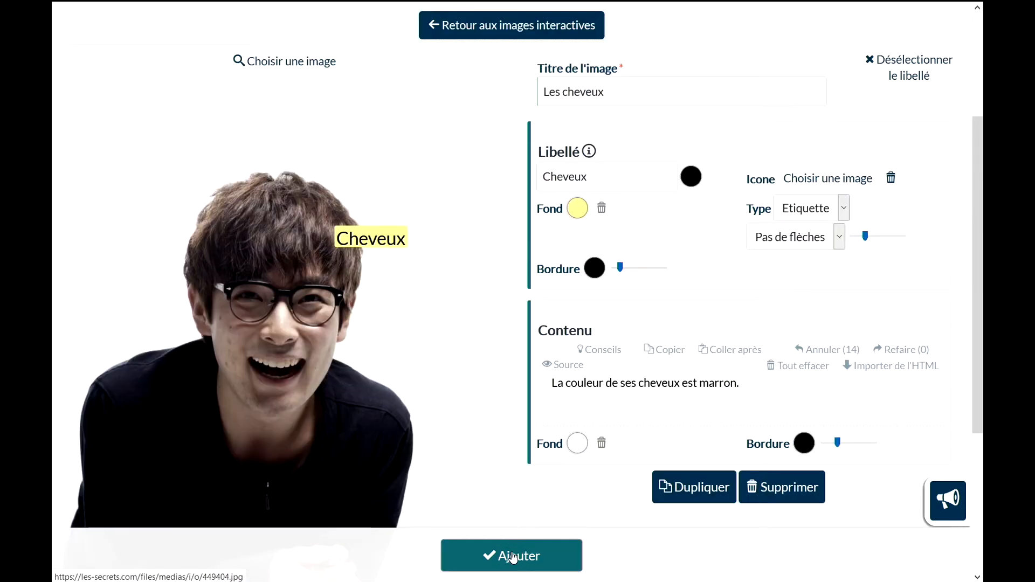
{"action": "left_click", "coordinate": [513, 558]}
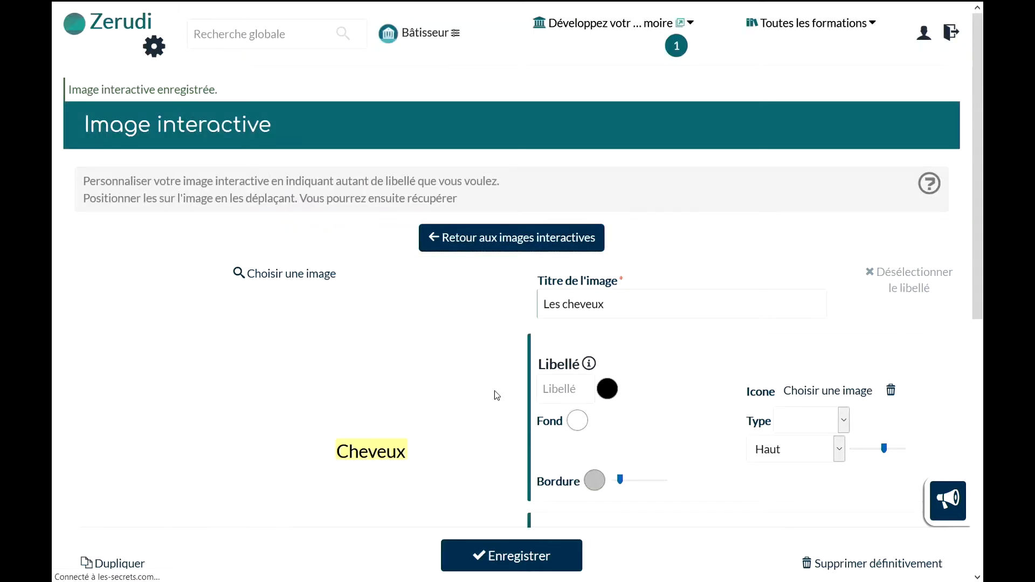
{"action": "mouse_move", "coordinate": [391, 451]}
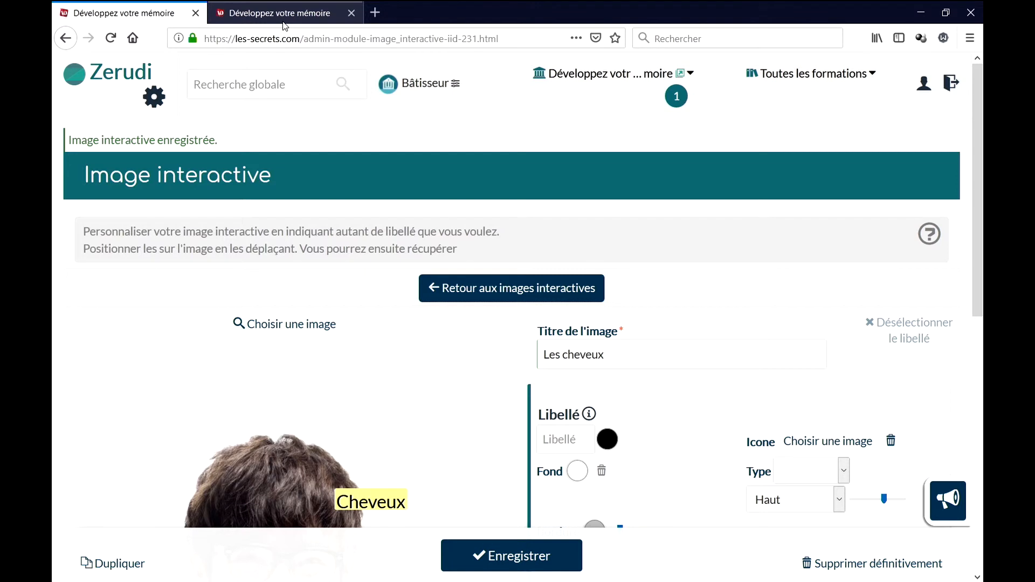
Step: Switch to the new content page and insert an interactive image block in its Contenu area
{"action": "left_click", "coordinate": [282, 21]}
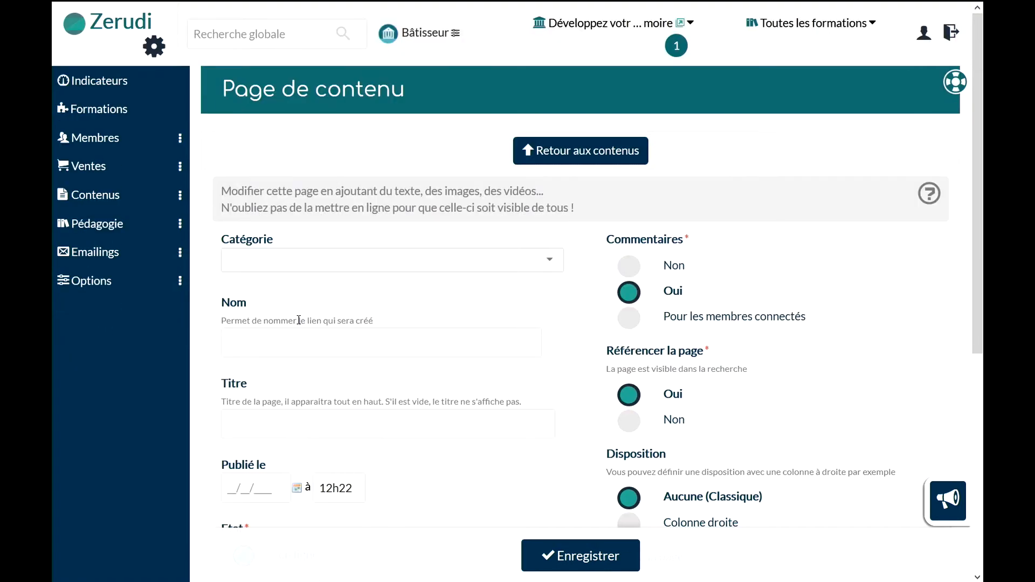
{"action": "scroll", "coordinate": [452, 324], "scroll_direction": "down", "scroll_amount": 6}
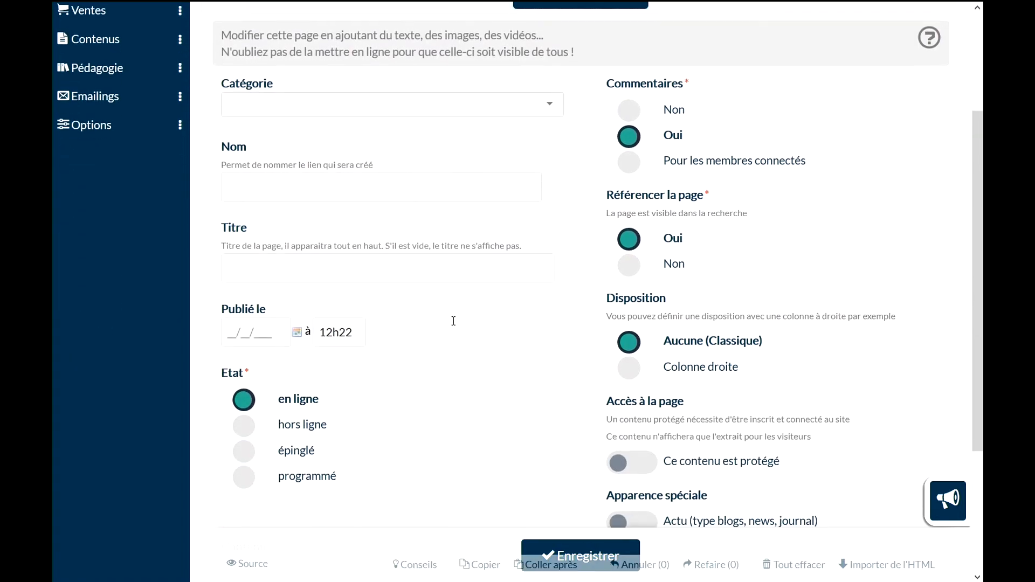
{"action": "scroll", "coordinate": [452, 325], "scroll_direction": "down", "scroll_amount": 1}
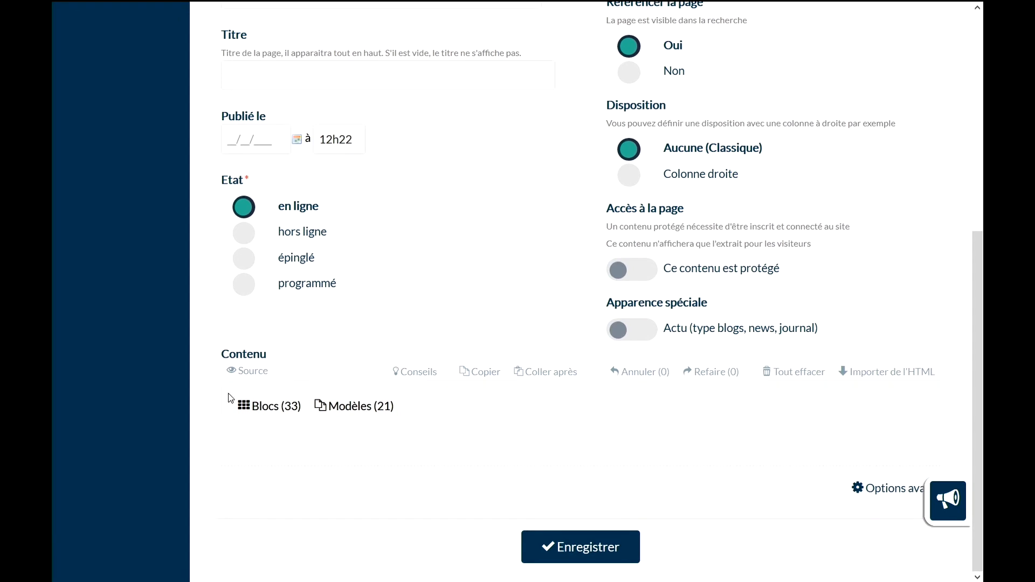
{"action": "left_click", "coordinate": [262, 411]}
{"action": "scroll", "coordinate": [436, 416], "scroll_direction": "down", "scroll_amount": 3}
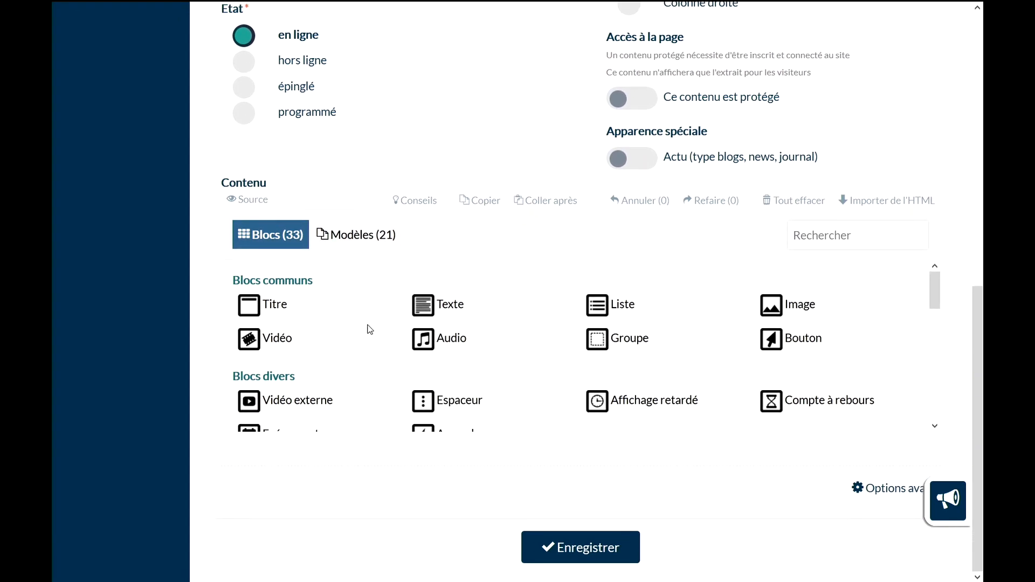
{"action": "scroll", "coordinate": [367, 328], "scroll_direction": "down", "scroll_amount": 5}
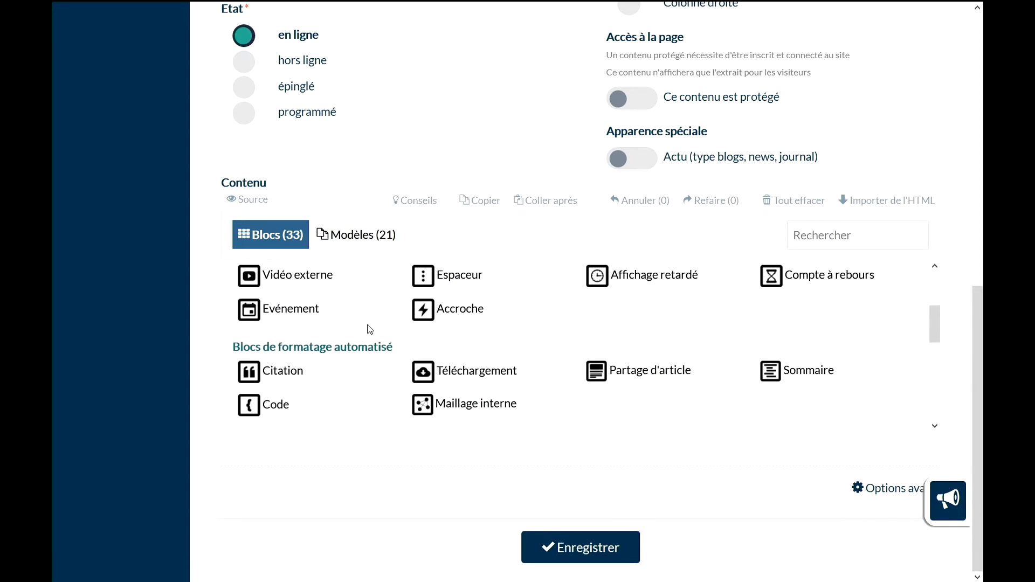
{"action": "left_click", "coordinate": [335, 354]}
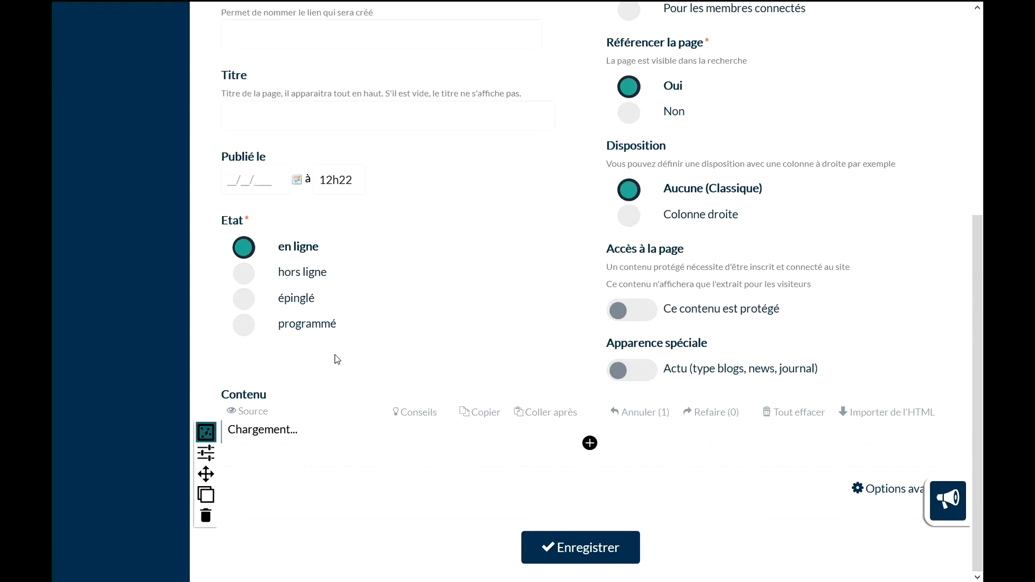
Step: Set the block's source to the "Les cheveux" interactive image
{"action": "left_click", "coordinate": [205, 454]}
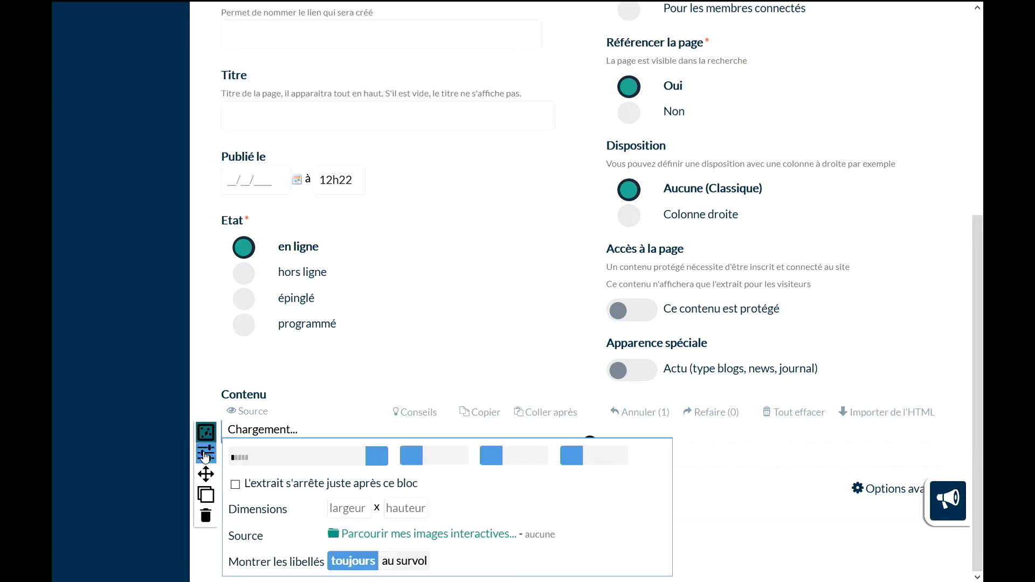
{"action": "left_click", "coordinate": [471, 535]}
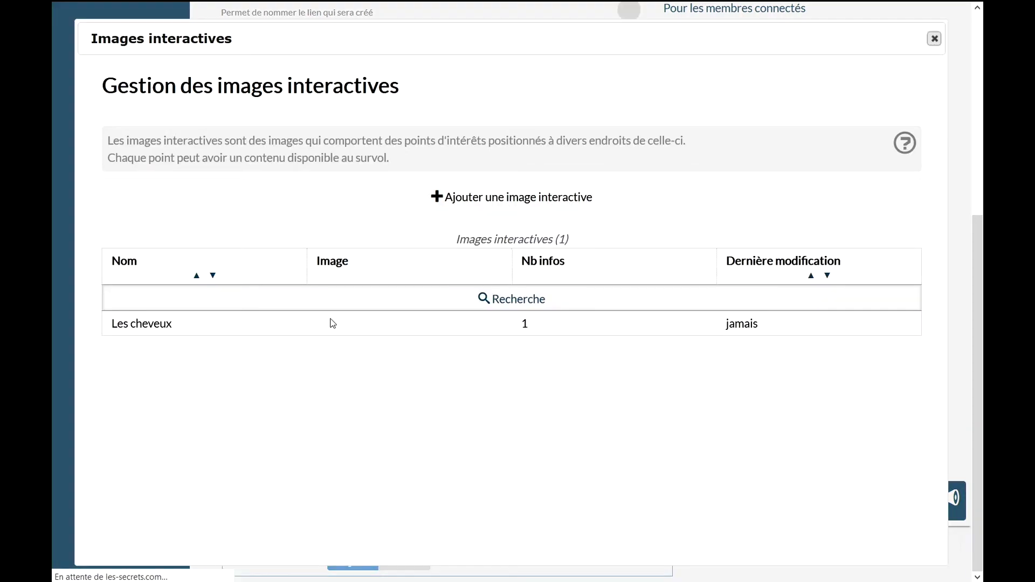
{"action": "left_click", "coordinate": [142, 328]}
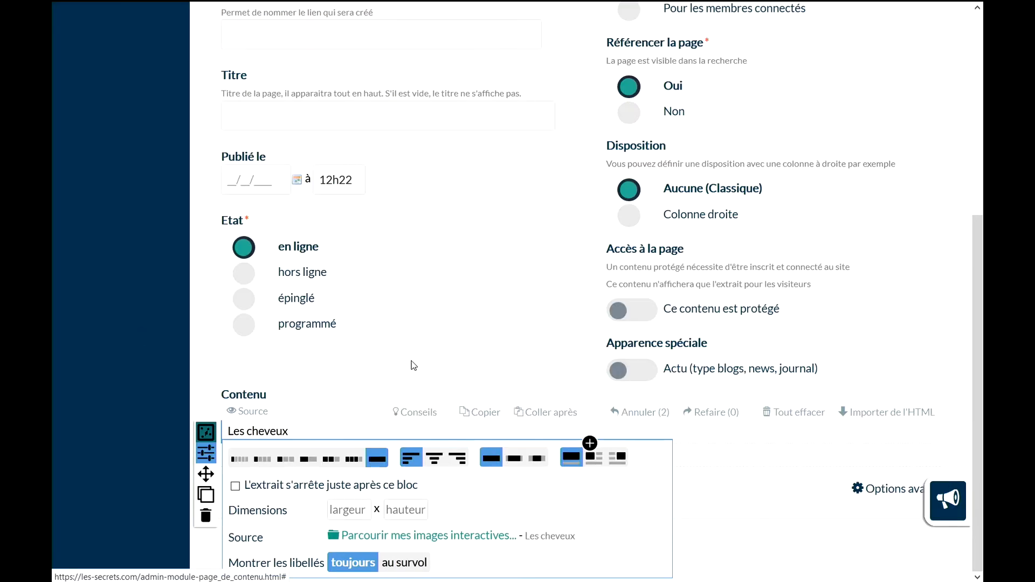
Step: Set the interactive image's height to 500 and check its Cheveux label
{"action": "scroll", "coordinate": [413, 366], "scroll_direction": "down", "scroll_amount": 8}
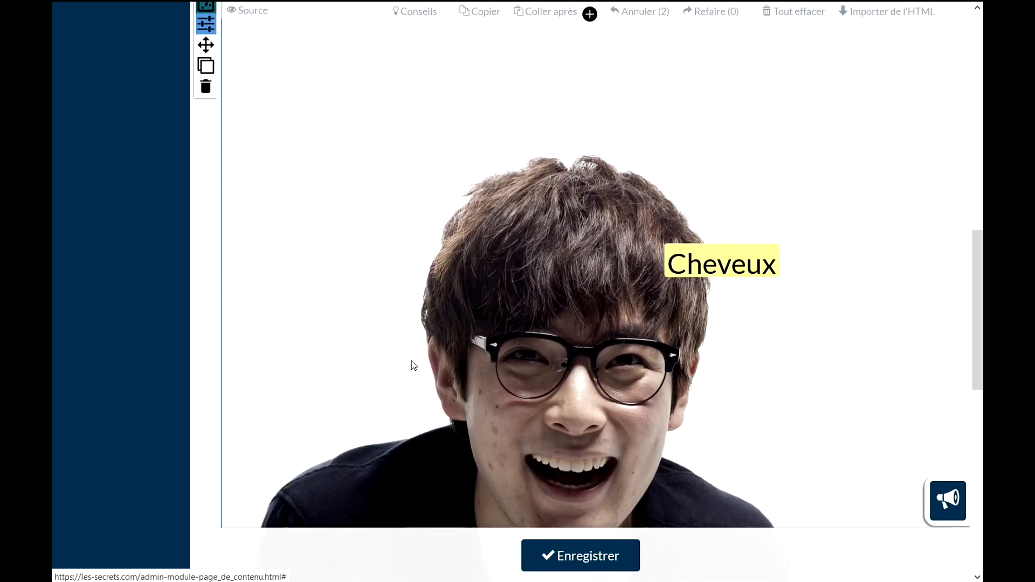
{"action": "scroll", "coordinate": [413, 366], "scroll_direction": "down", "scroll_amount": 3}
{"action": "scroll", "coordinate": [414, 365], "scroll_direction": "up", "scroll_amount": 4}
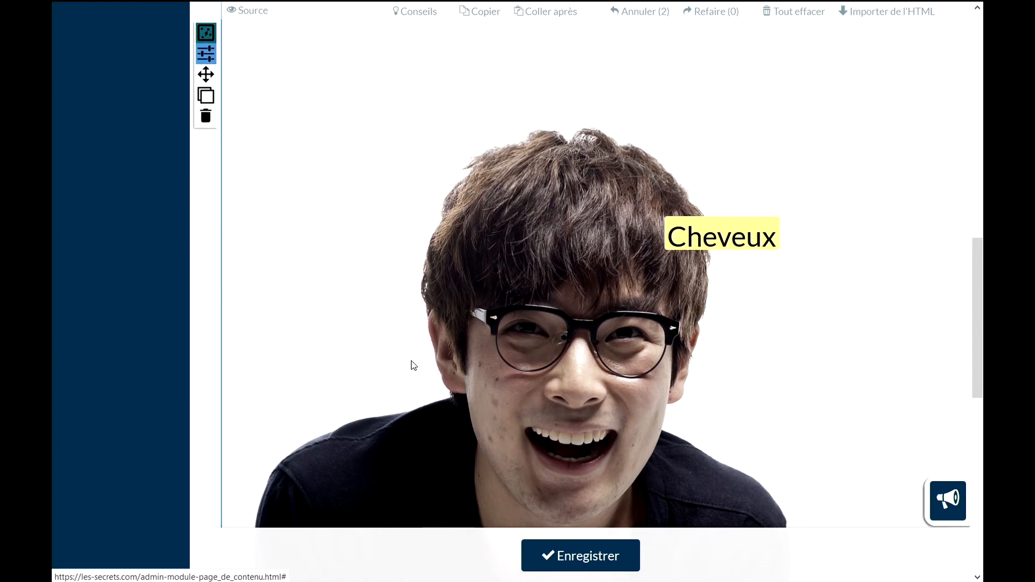
{"action": "scroll", "coordinate": [412, 361], "scroll_direction": "down", "scroll_amount": 11}
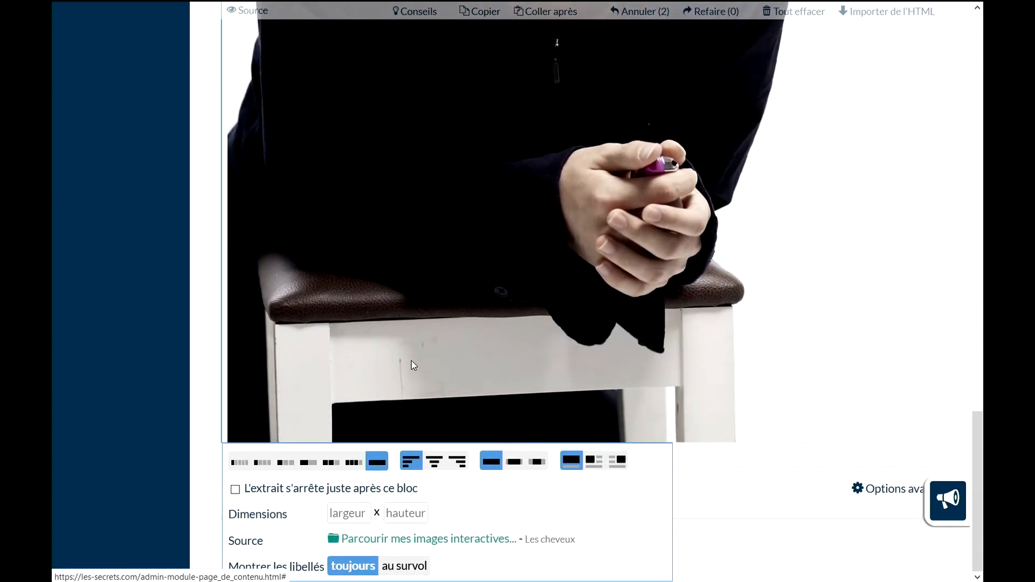
{"action": "left_click", "coordinate": [399, 518]}
{"action": "type", "text": "500"}
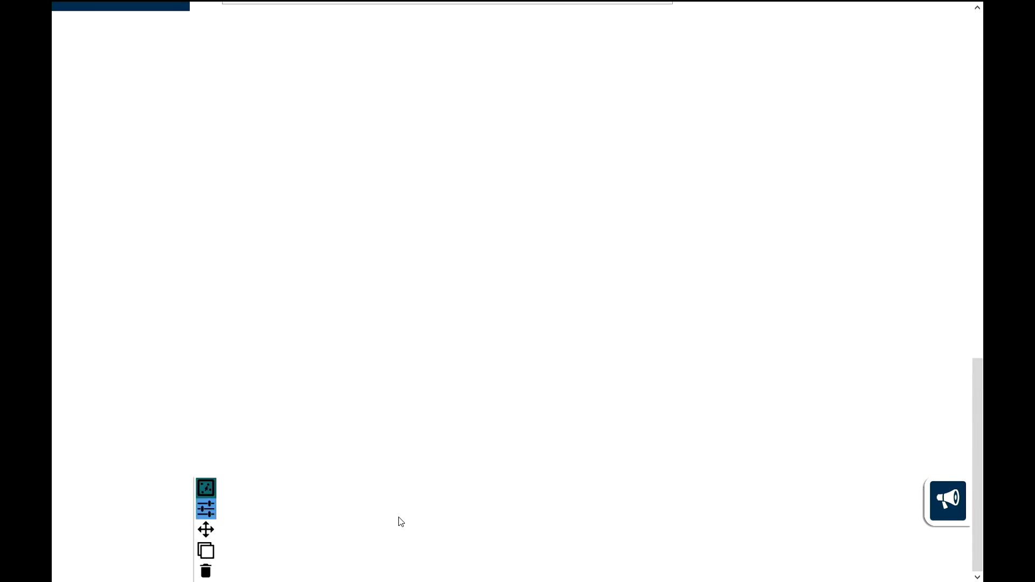
{"action": "scroll", "coordinate": [406, 392], "scroll_direction": "up", "scroll_amount": 5}
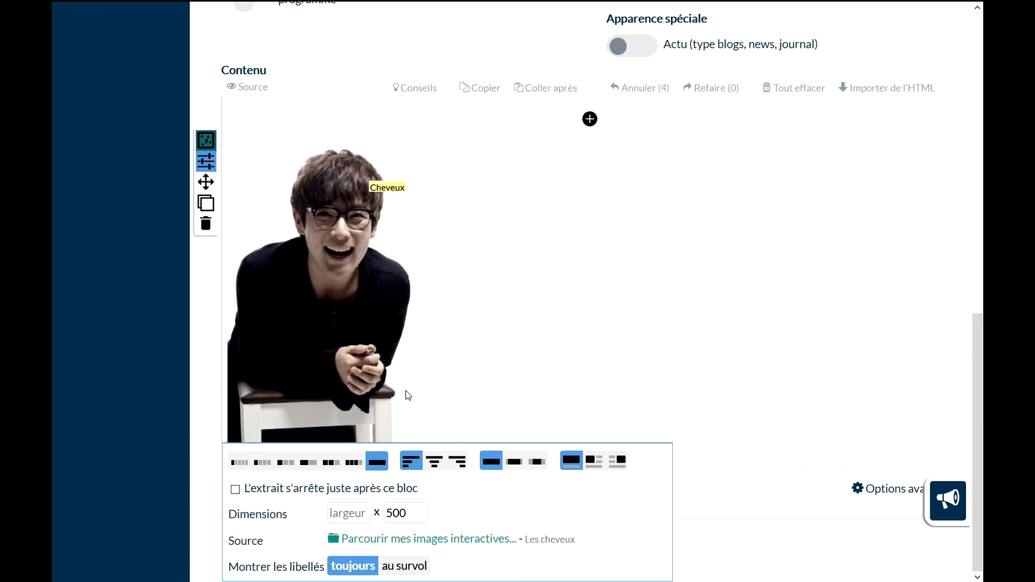
{"action": "mouse_move", "coordinate": [392, 189]}
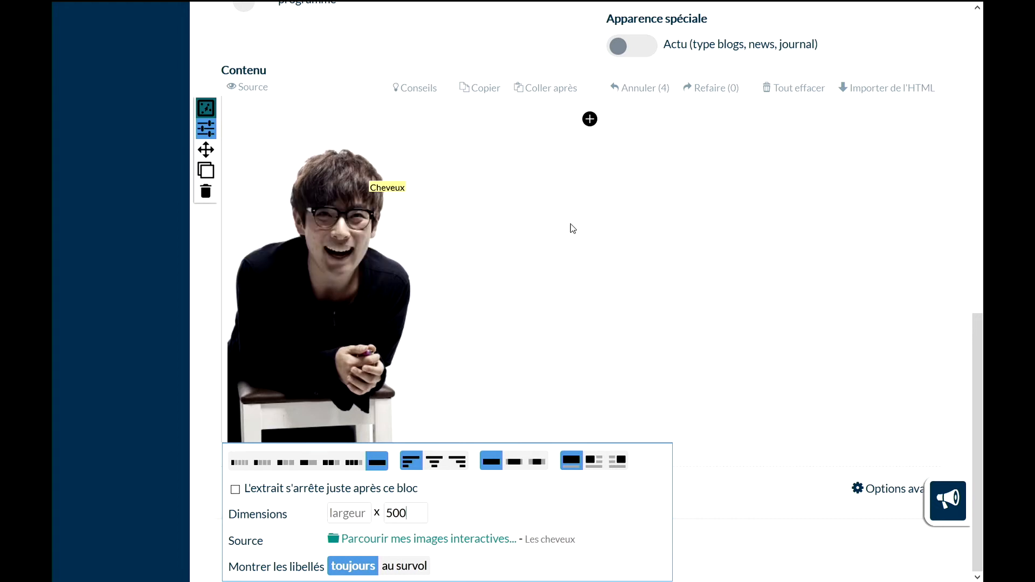
Step: Try showing the labels with the au survol option, and return the setting to toujours
{"action": "left_click", "coordinate": [414, 565]}
{"action": "mouse_move", "coordinate": [413, 389]}
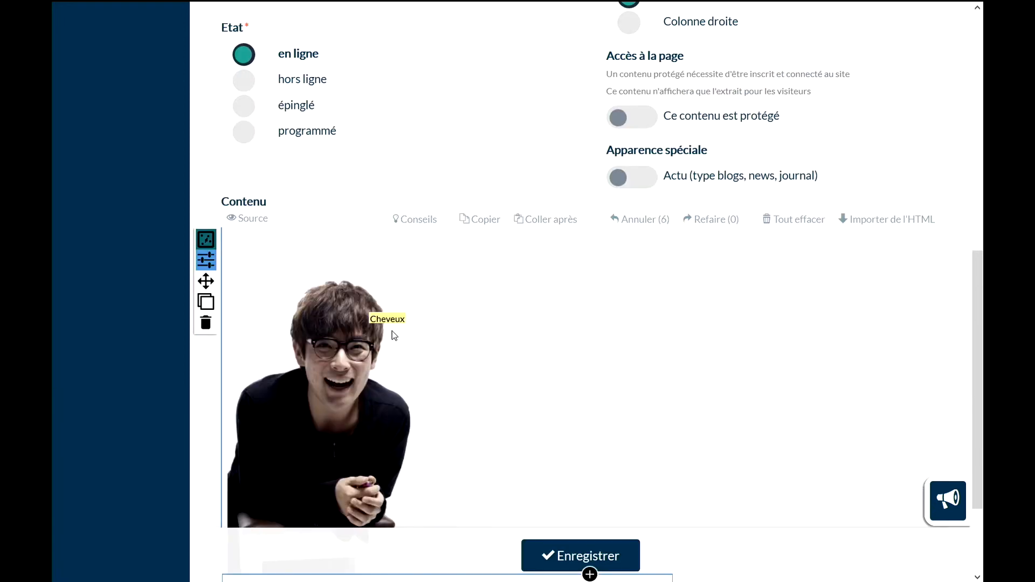
{"action": "scroll", "coordinate": [528, 405], "scroll_direction": "down", "scroll_amount": 3}
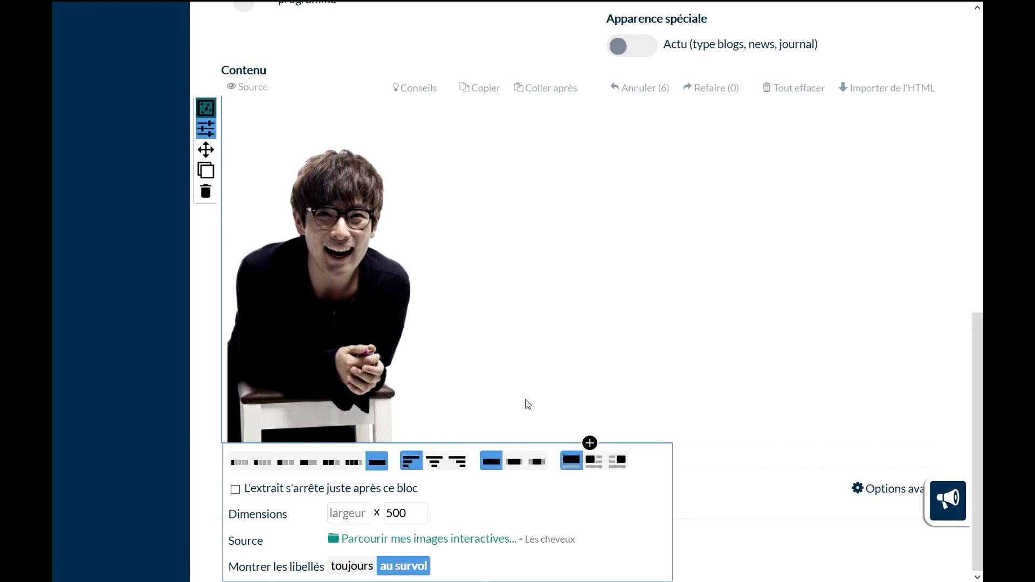
{"action": "left_click", "coordinate": [353, 566]}
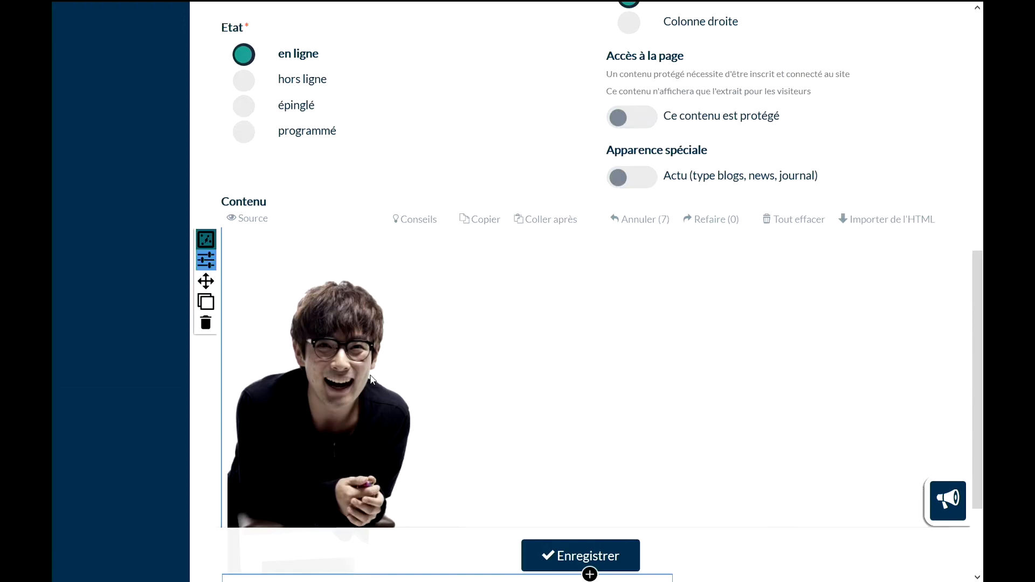